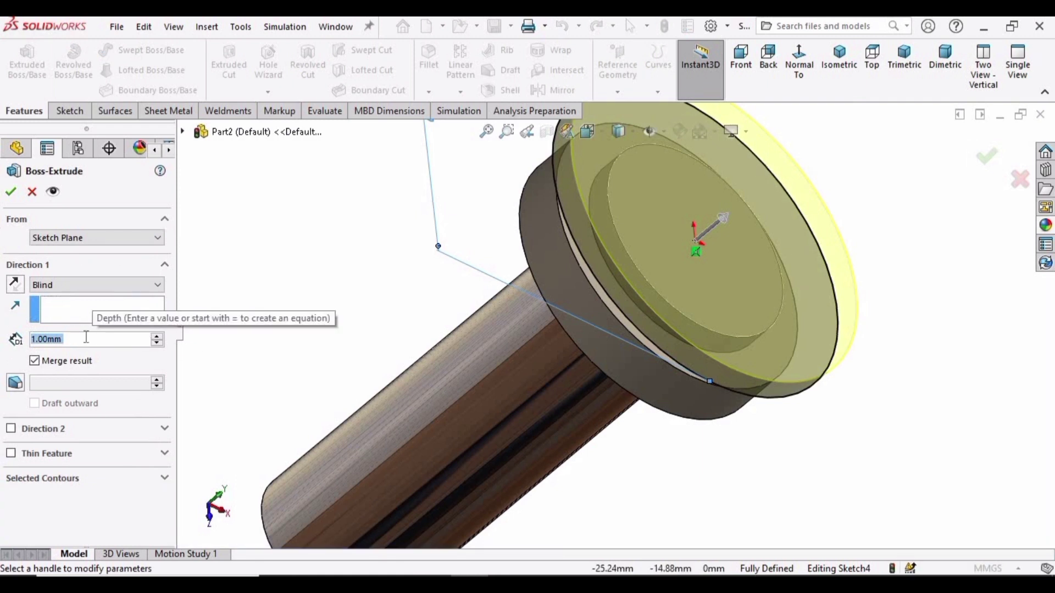
- Extrude the circular sketch on the collar end as a blind boss 7 mm deep, merged with the body
type("7")
key("Return")
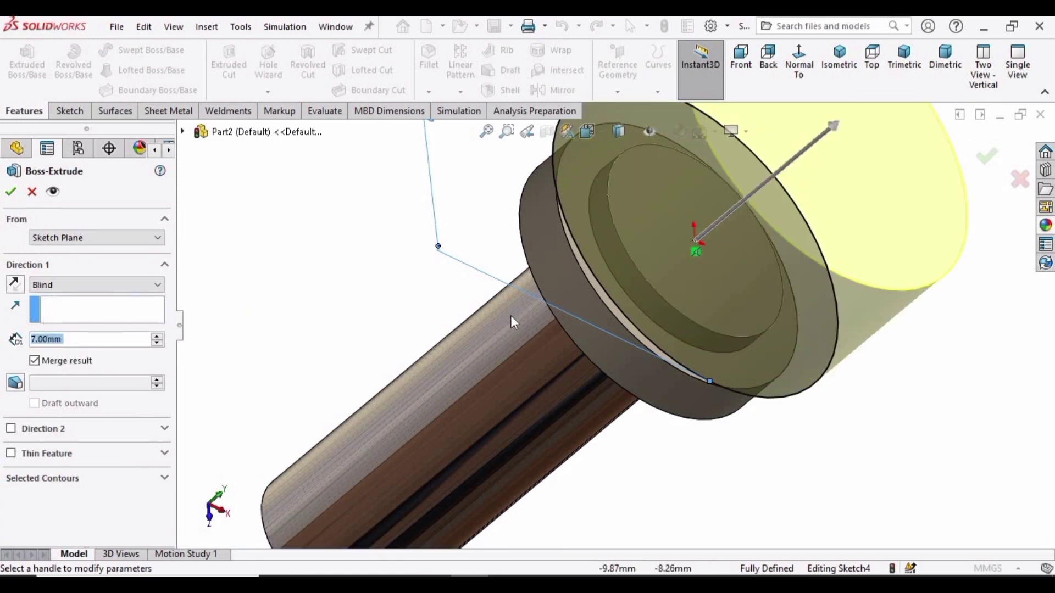
scroll(510, 315, "up", 3)
left_click(10, 192)
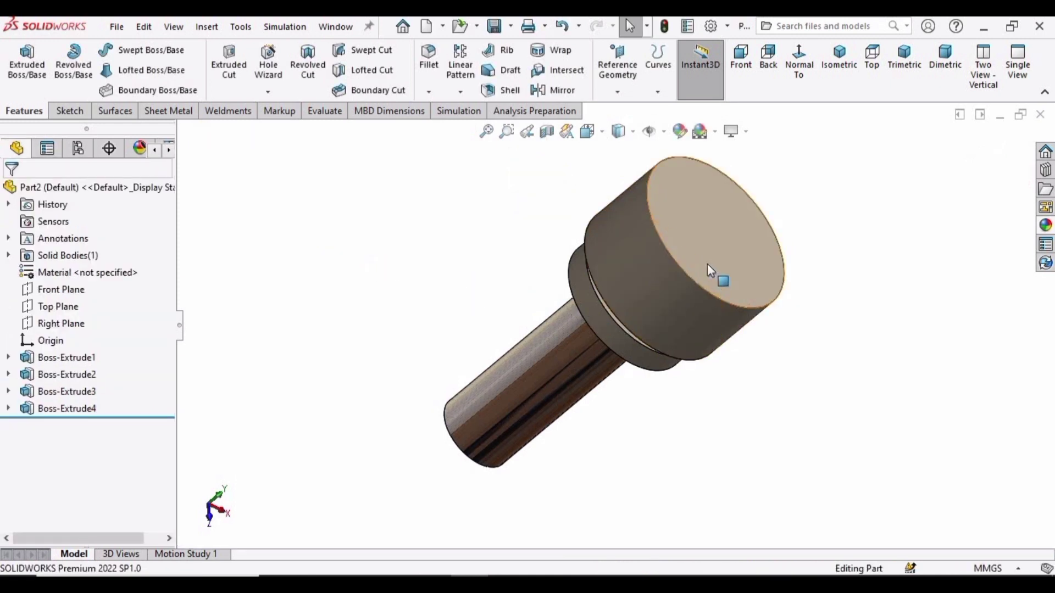
- Start a chamfer and select both circular outer edges of the large cylindrical head
mouse_move(752, 275)
middle_mouse_down()
mouse_move(607, 334)
mouse_move(503, 348)
mouse_move(812, 332)
mouse_move(736, 276)
middle_mouse_up()
scroll(733, 270, "down", 1)
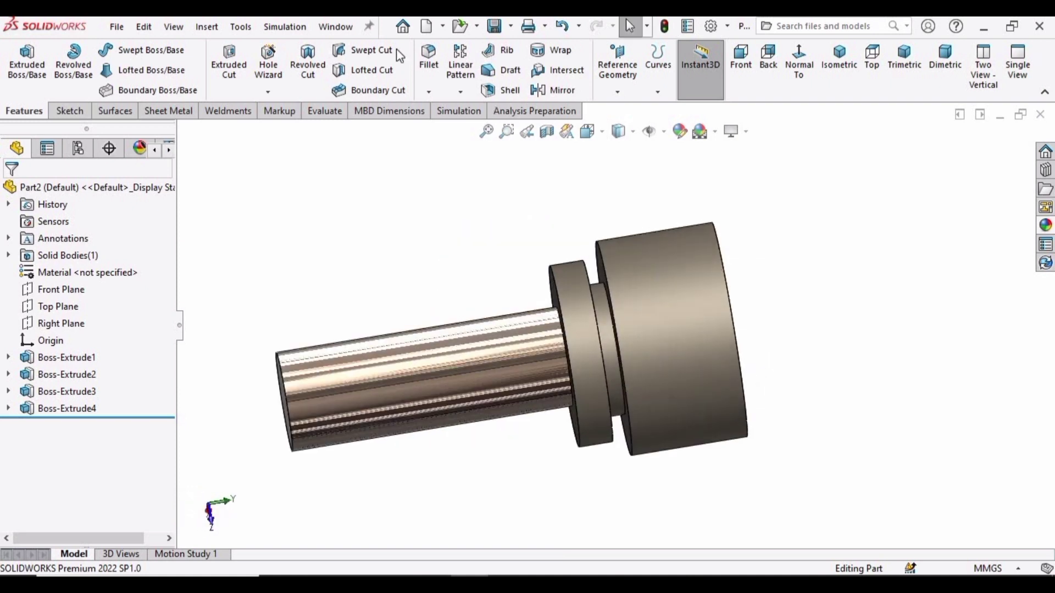
left_click(429, 91)
left_click(460, 126)
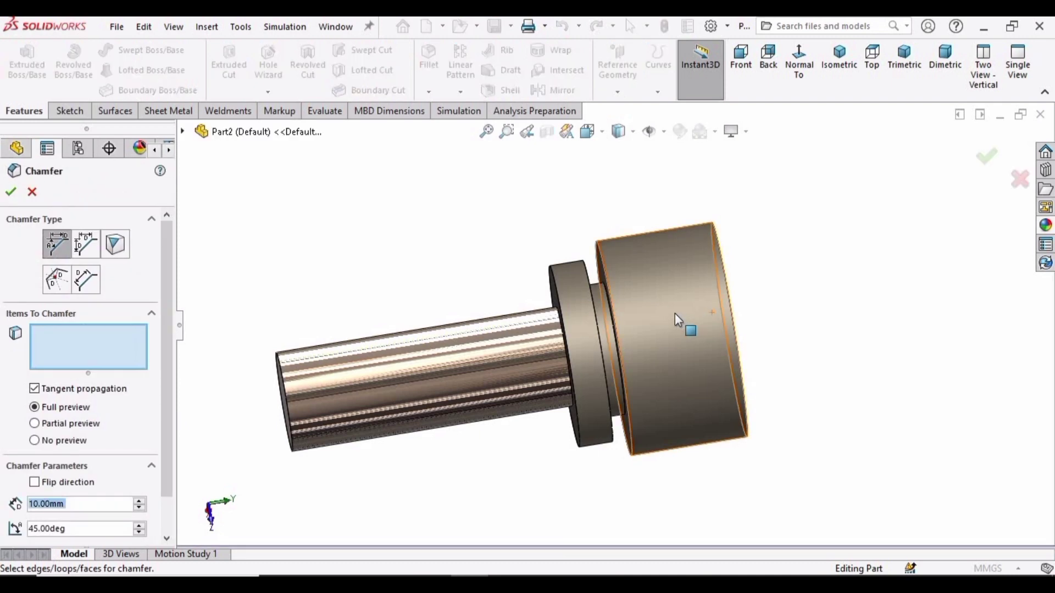
middle_click_drag(674, 314, 651, 339)
scroll(678, 308, "down", 3)
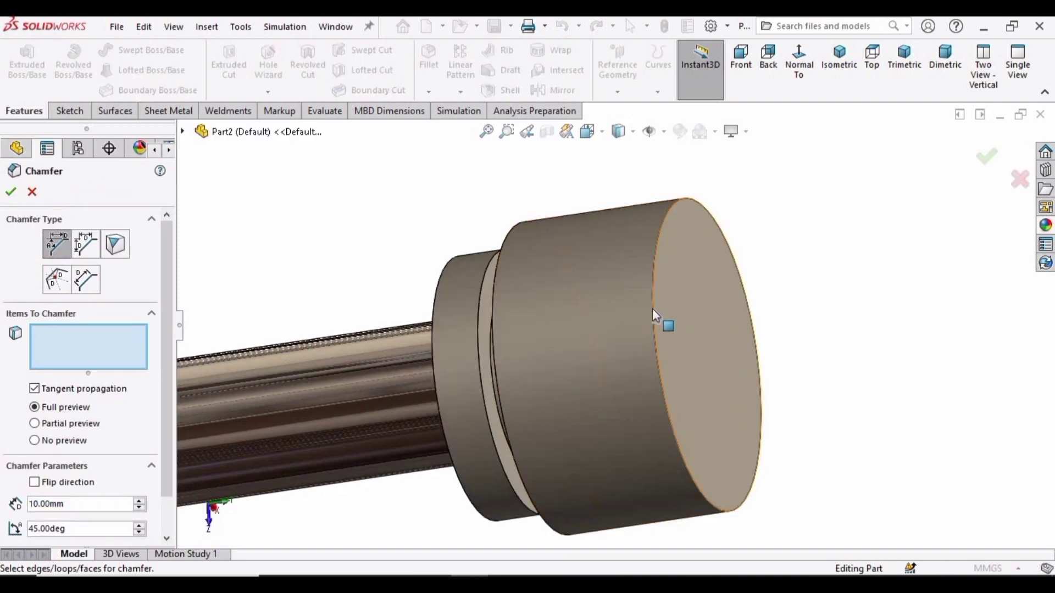
scroll(652, 301, "down", 3)
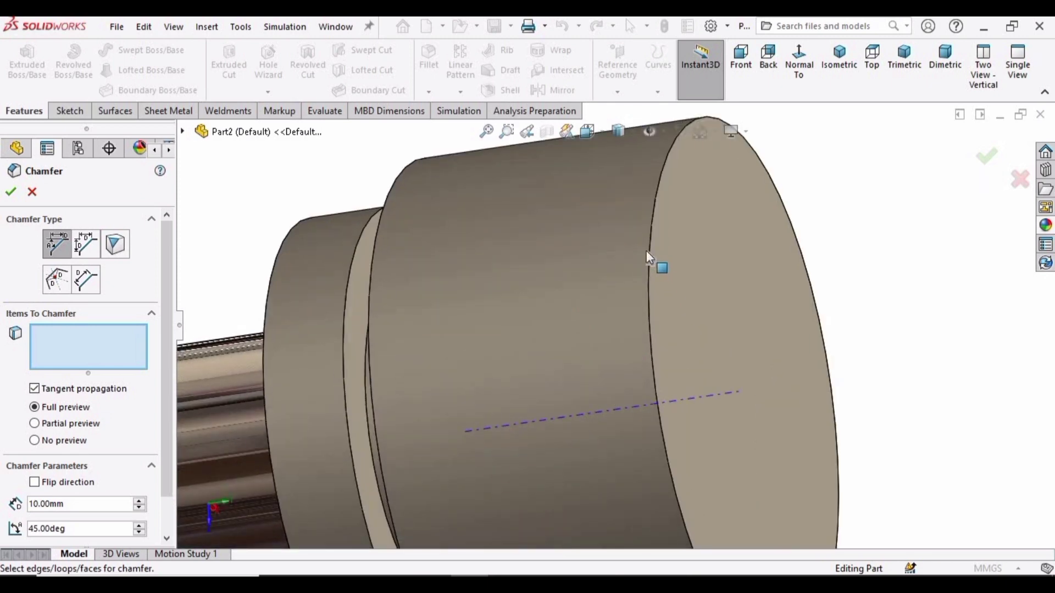
left_click(648, 266)
scroll(533, 316, "up", 5)
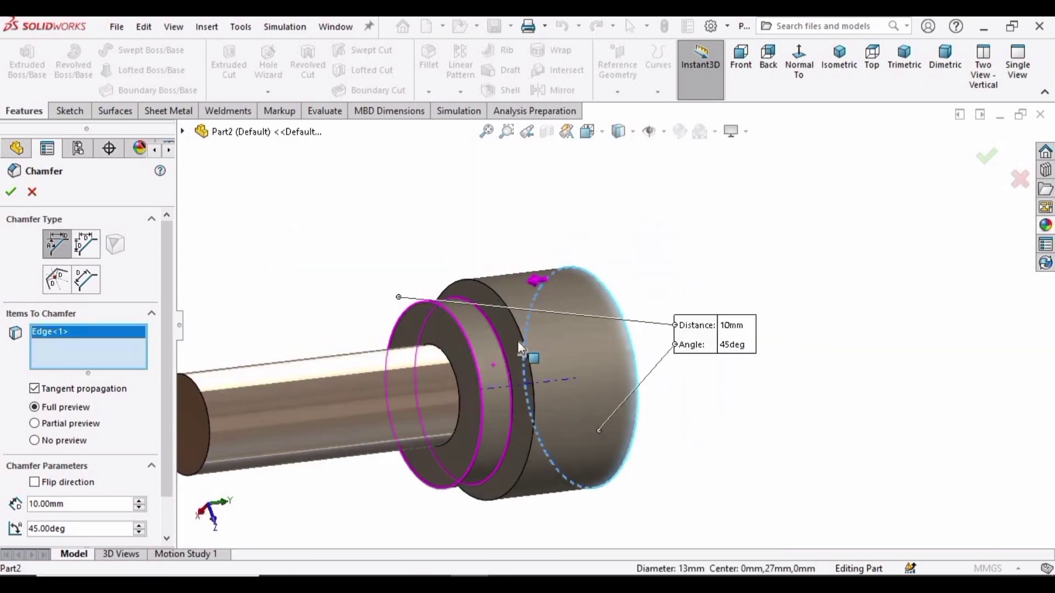
left_click(501, 385)
- Add both outer edges of the thin collar and the free end edge of the shaft to the chamfer
scroll(501, 387, "down", 5)
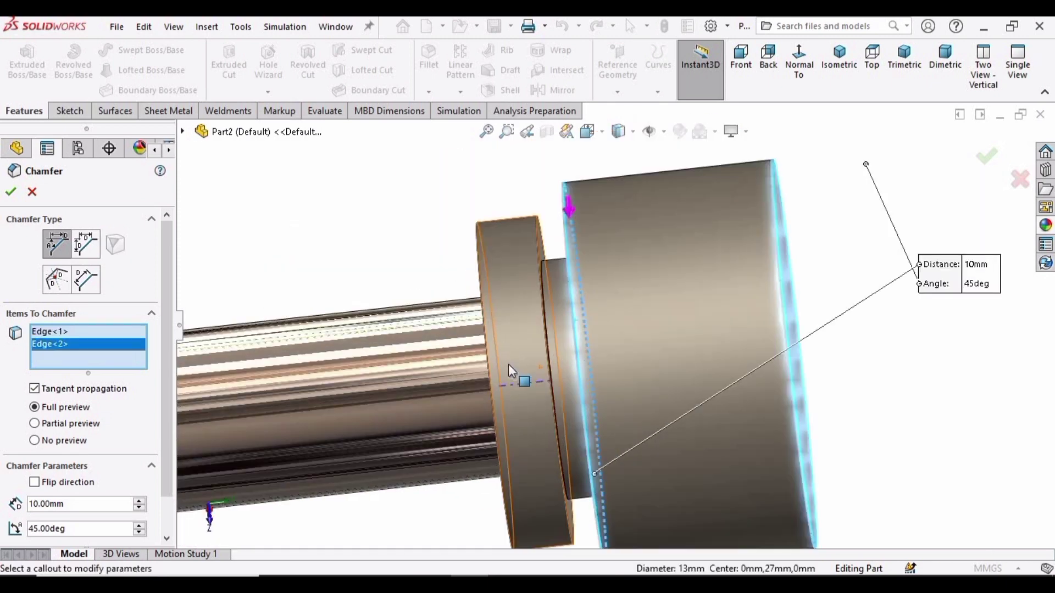
left_click(549, 382)
left_click(494, 415)
scroll(493, 373, "up", 4)
middle_click_drag(468, 337, 496, 342)
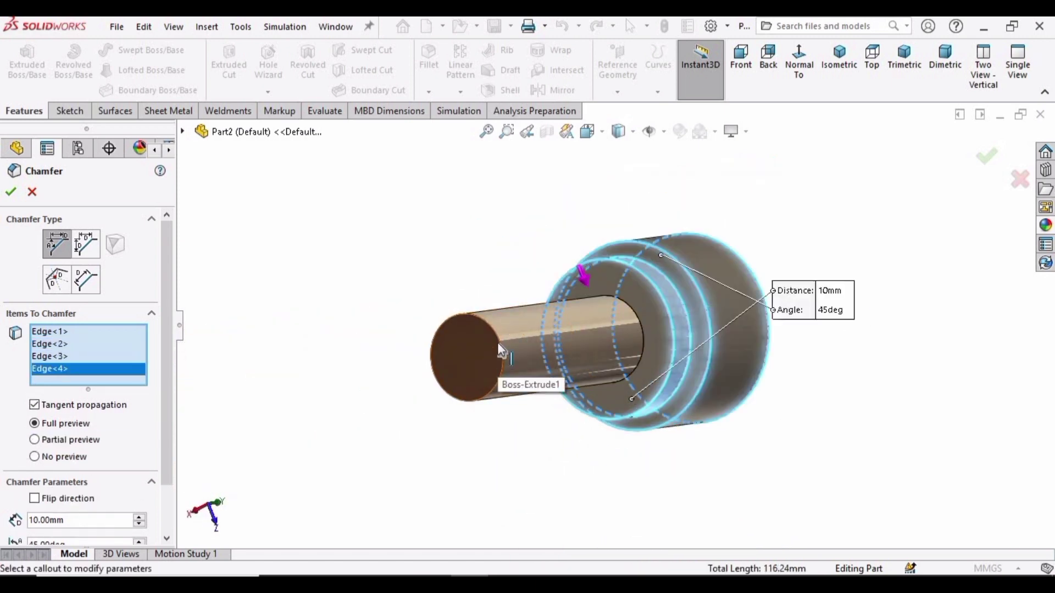
left_click(496, 341)
- Set the chamfer distance to 0.5 mm and apply it at 45 degrees to the five selected edges
scroll(168, 440, "down", 3)
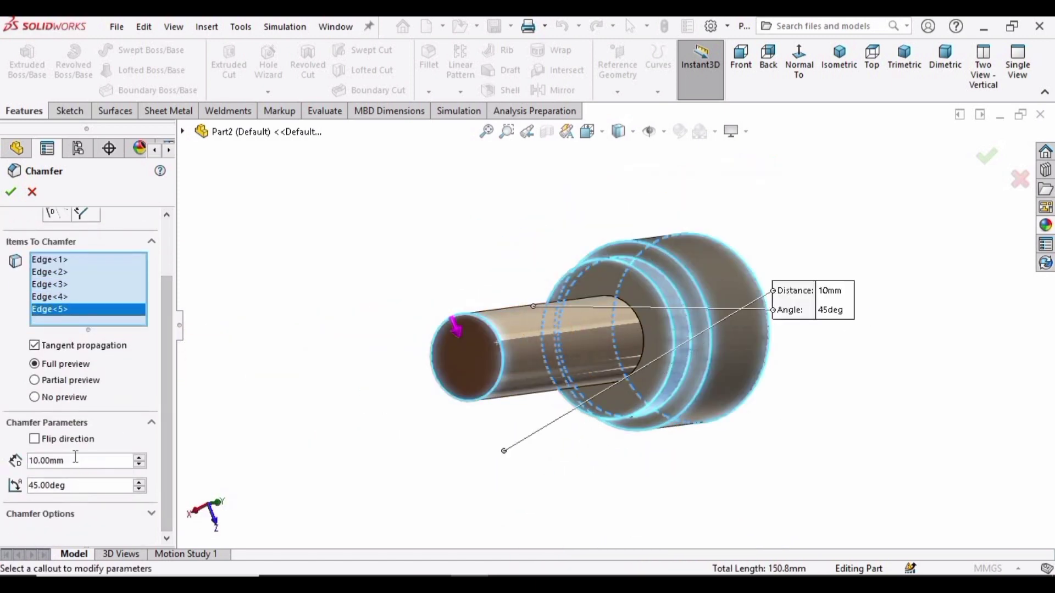
type(".5")
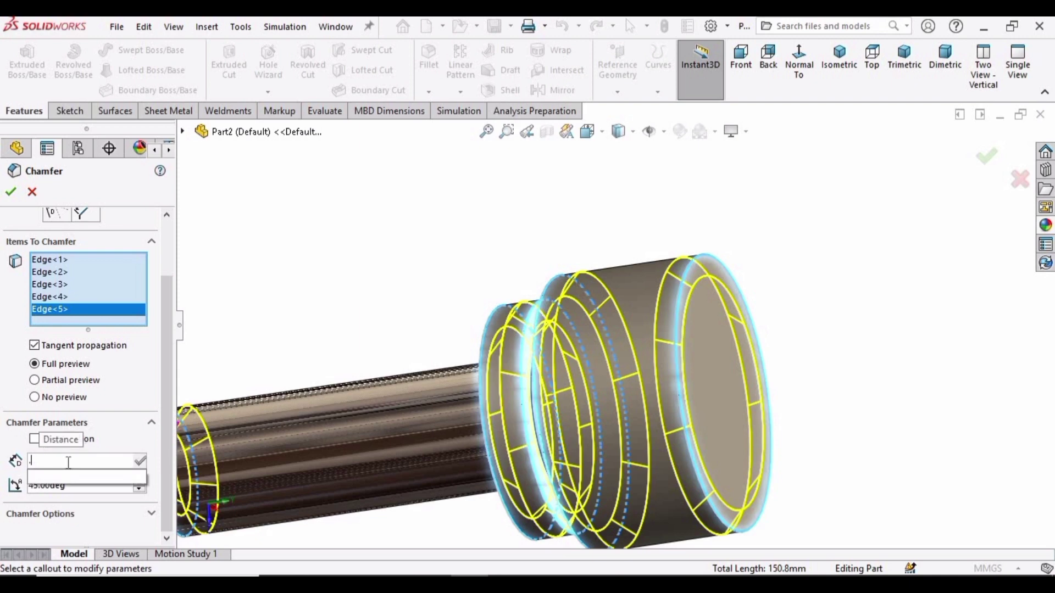
key("Return")
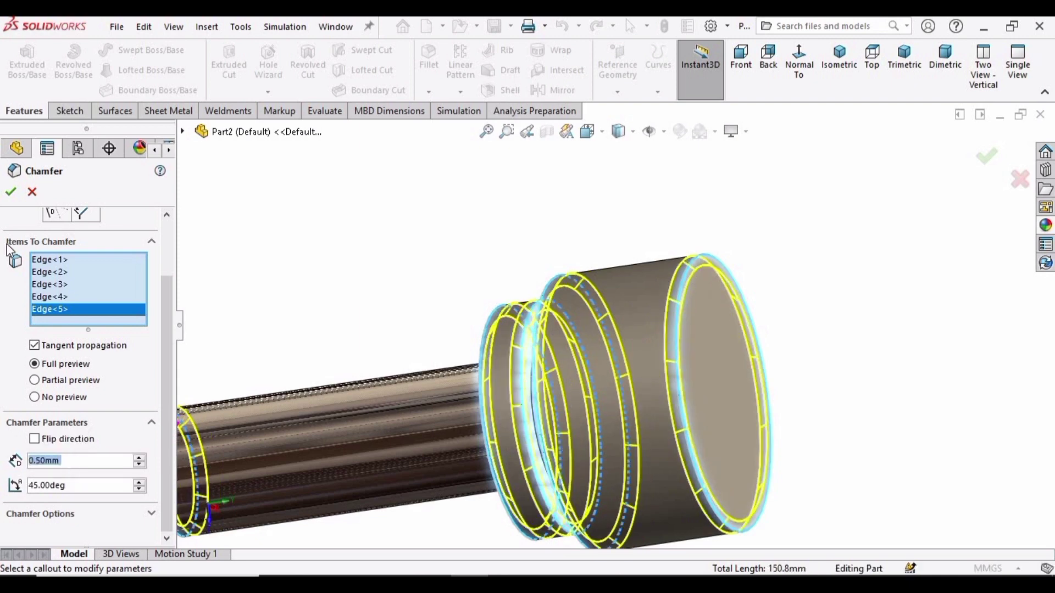
left_click(12, 191)
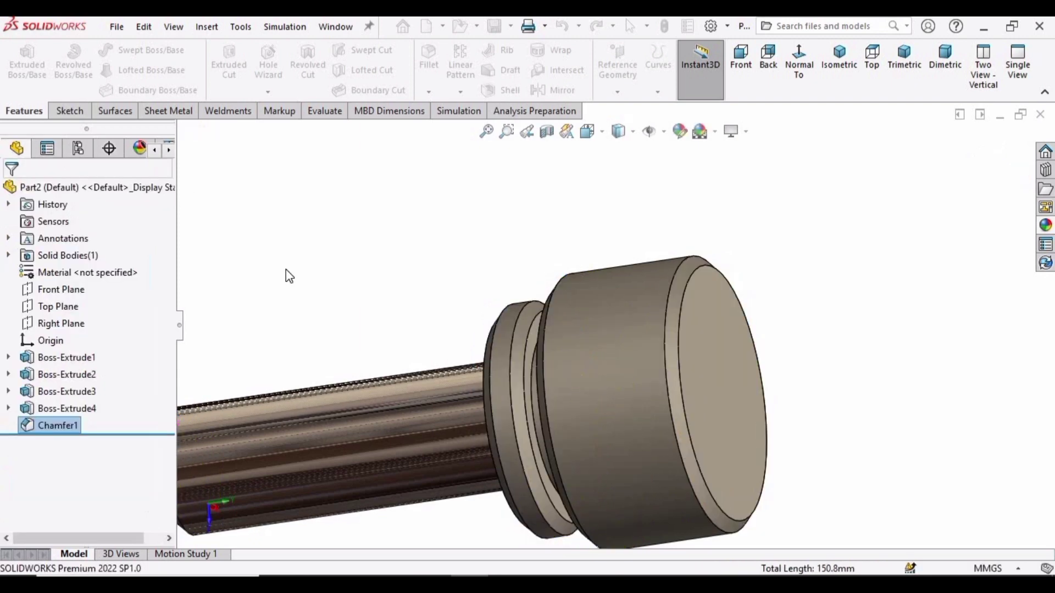
left_click(290, 276)
key("f")
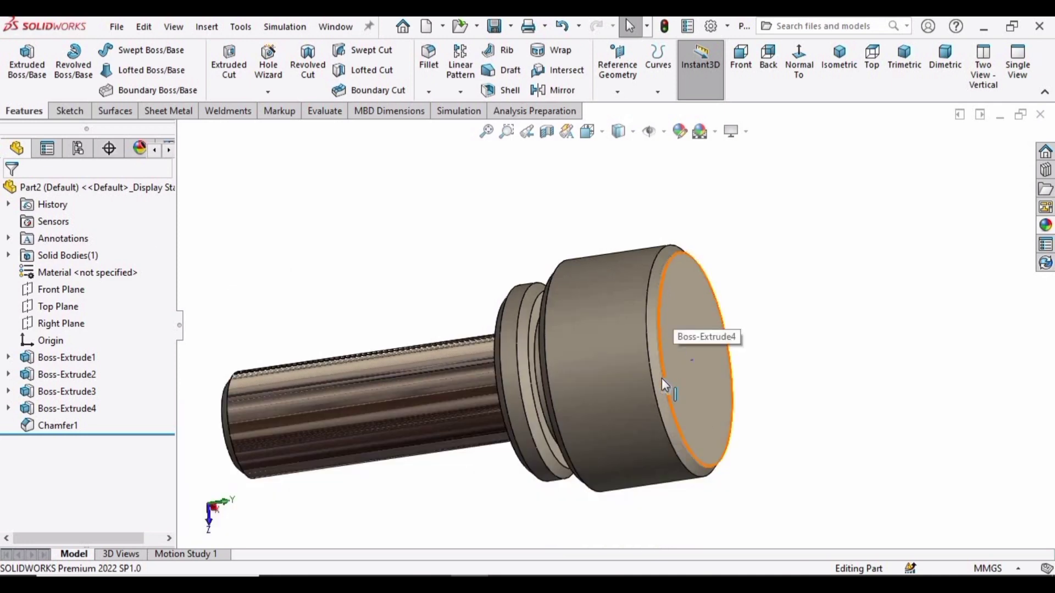
- Sketch a circle from the origin to the head's outer edge on its end face, then delete Sketch5 and exit the sketch
mouse_move(666, 337)
middle_mouse_down()
mouse_move(642, 350)
mouse_move(586, 320)
middle_mouse_up()
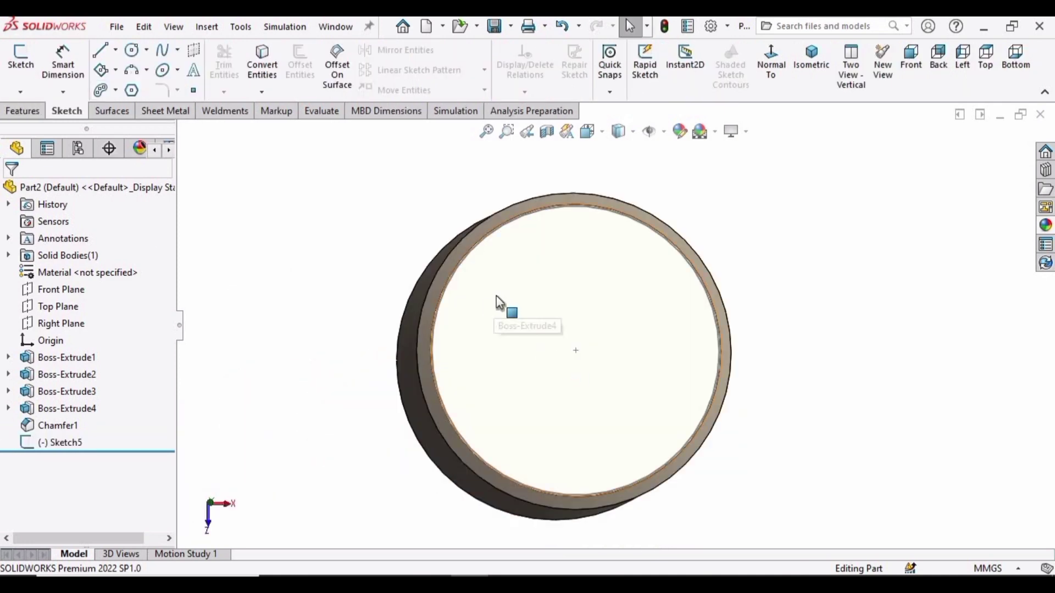
left_click(497, 296)
left_click(561, 248)
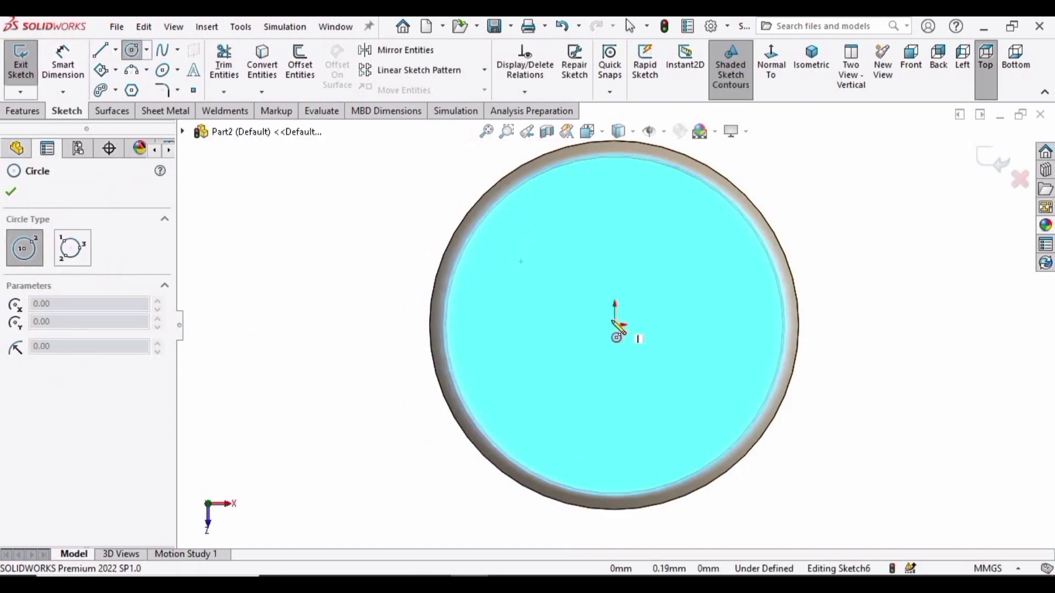
left_click(615, 325)
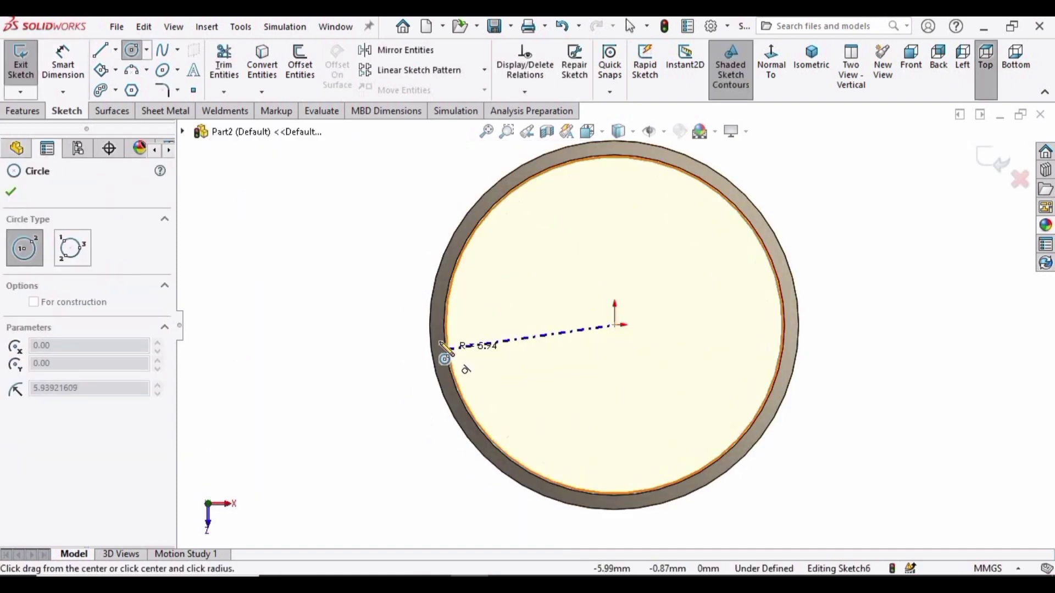
left_click(434, 346)
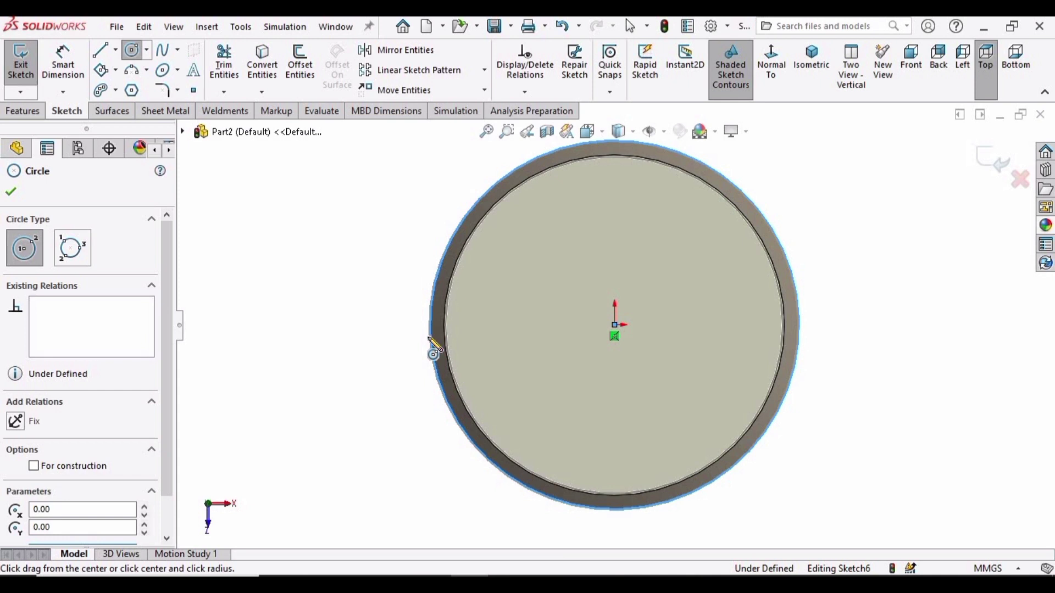
key("Escape")
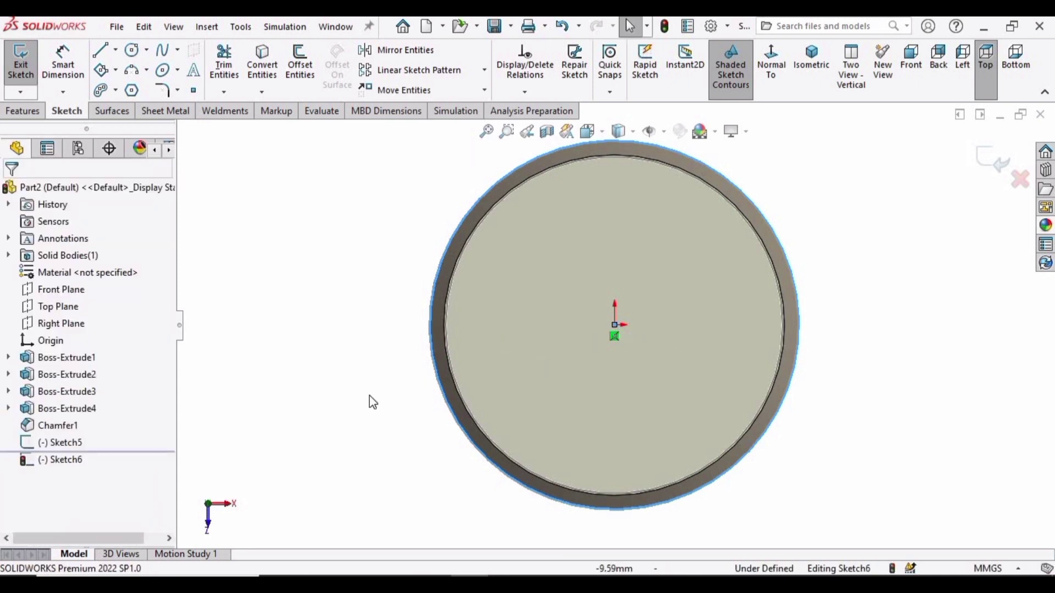
left_click(60, 442)
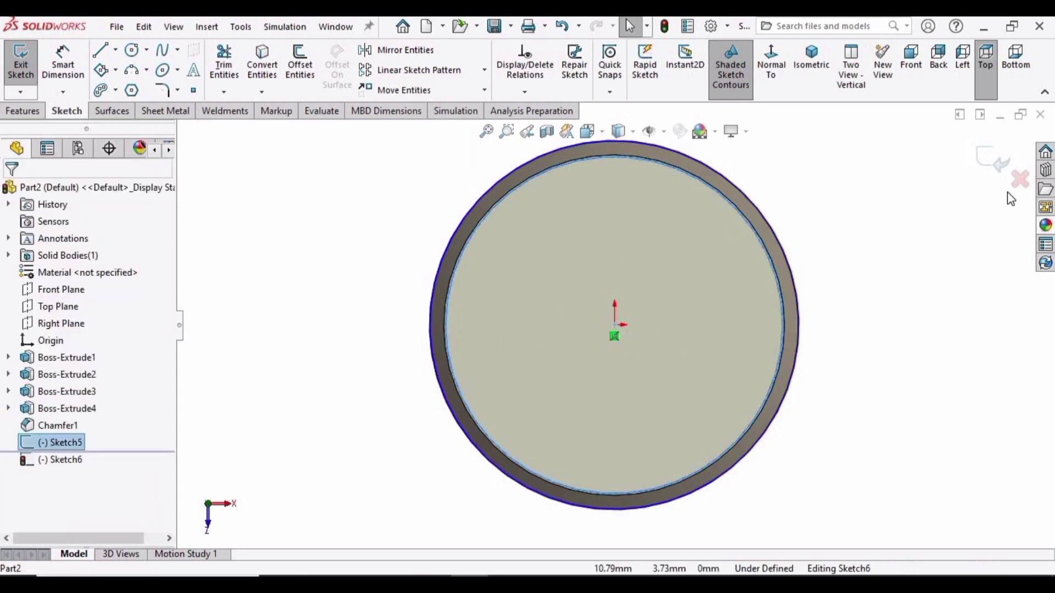
left_click(982, 167)
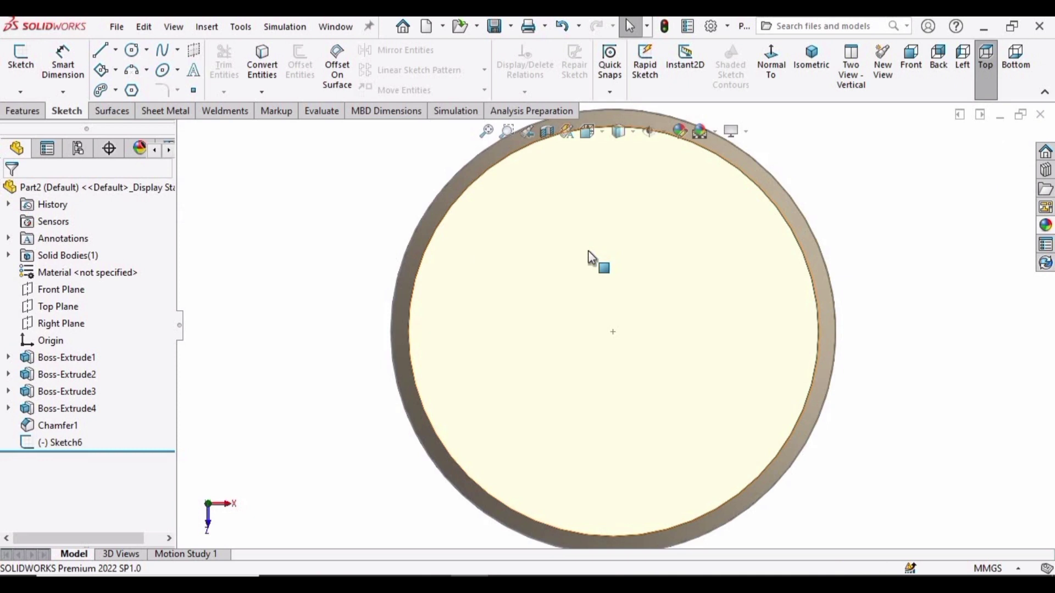
- In a new sketch on the head's end face, draw a 6 mm radius circle centred on the origin and make it construction geometry
left_click(588, 250)
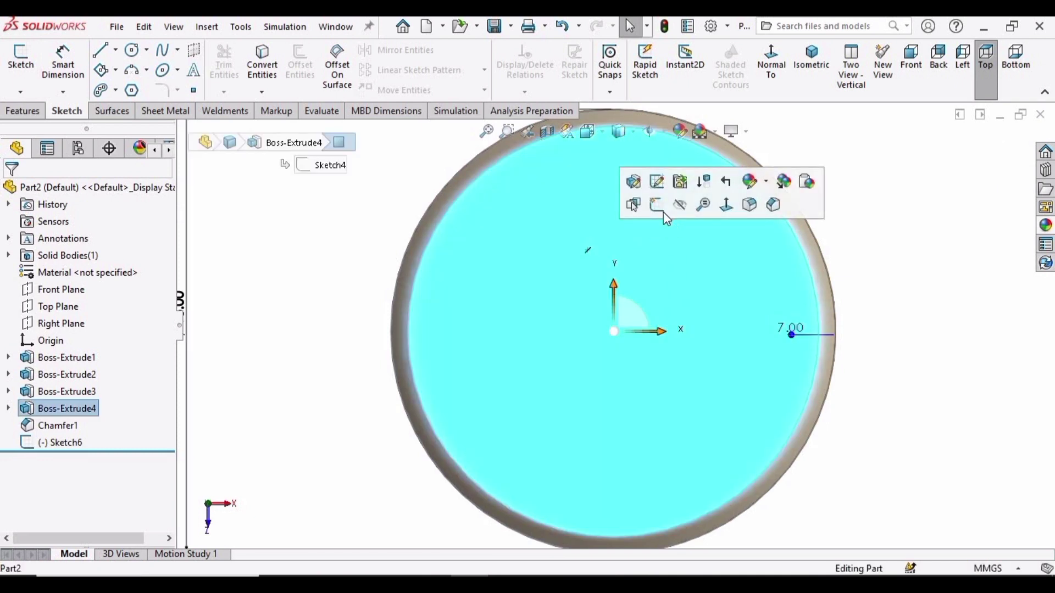
left_click(664, 212)
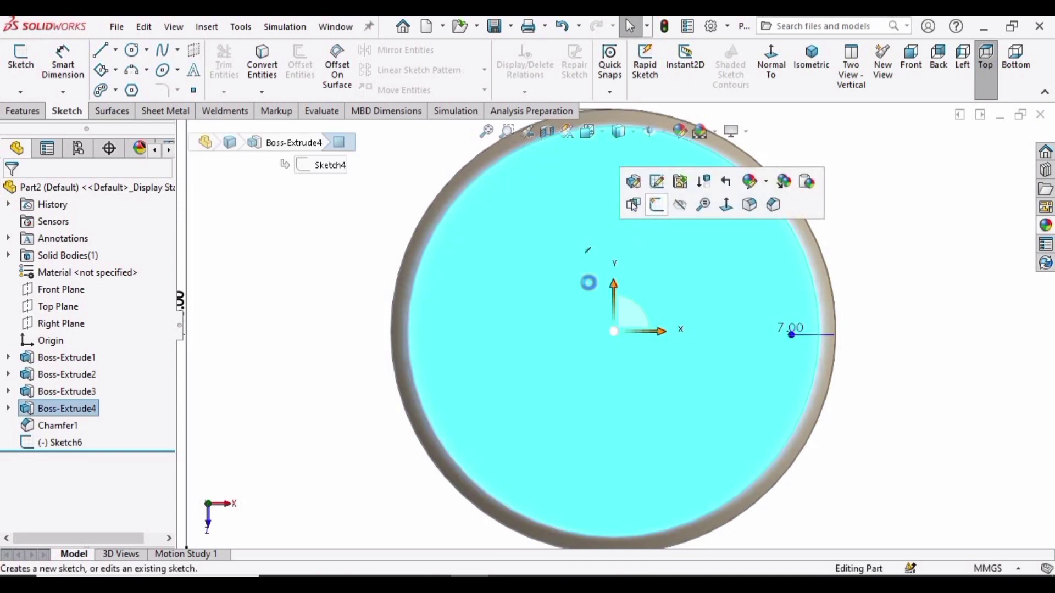
left_click(132, 50)
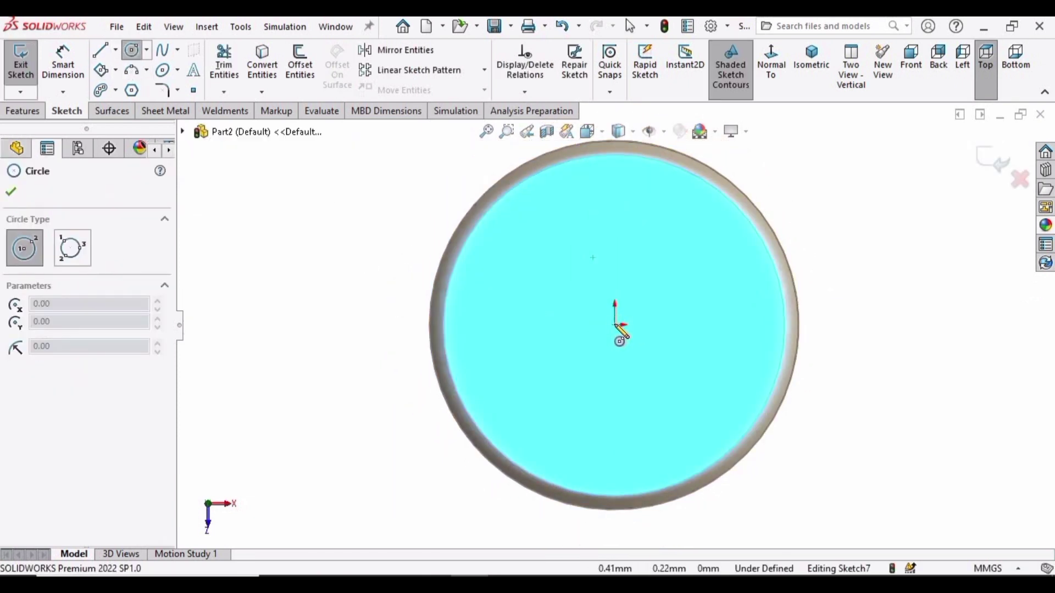
left_click(615, 324)
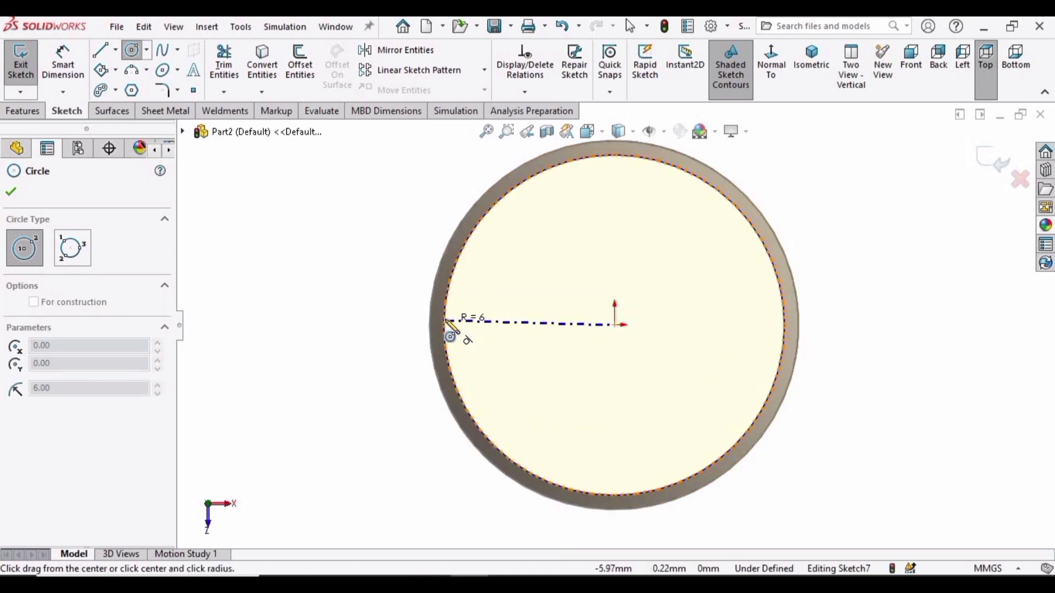
left_click(439, 325)
left_click(627, 23)
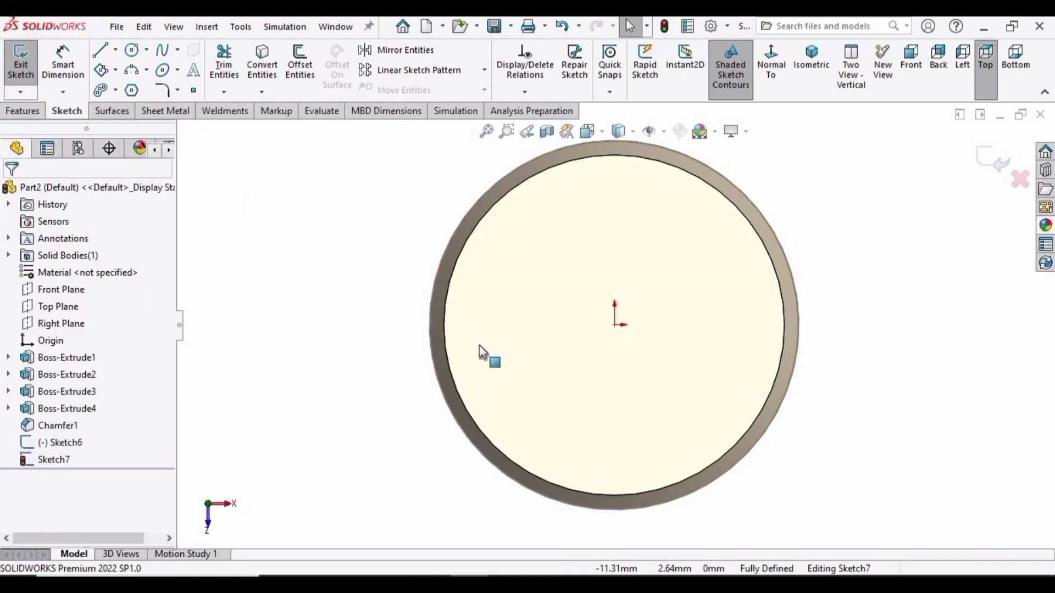
scroll(425, 329, "down", 2)
key("ctrl+z")
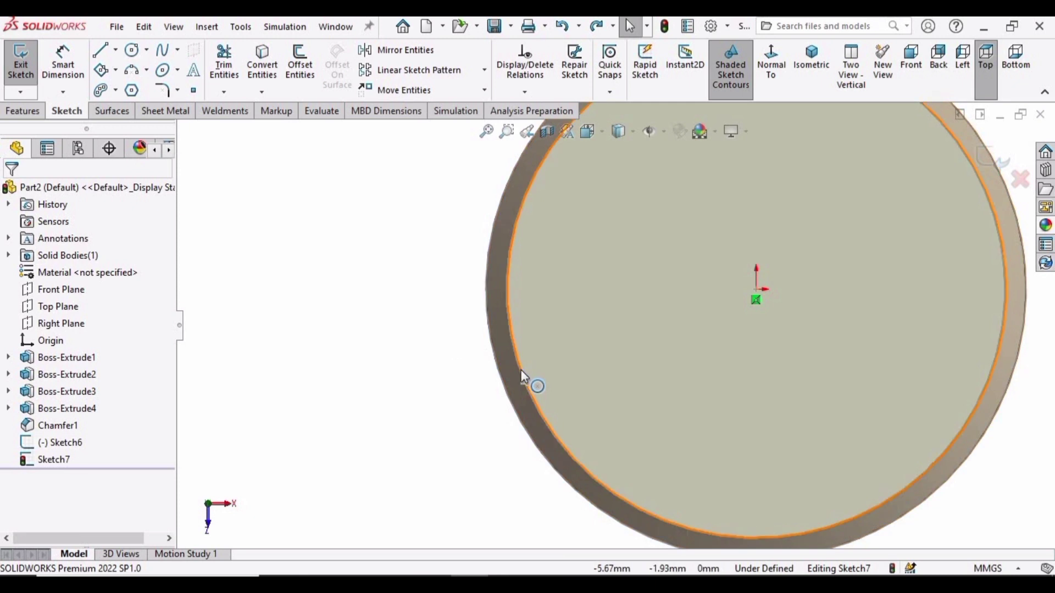
left_click(521, 369)
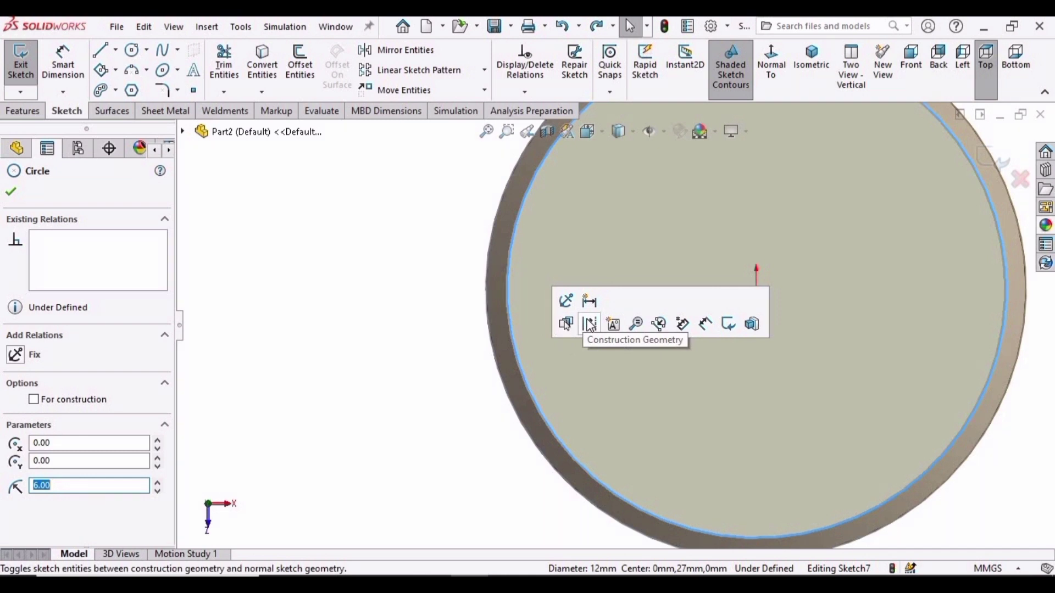
left_click(590, 326)
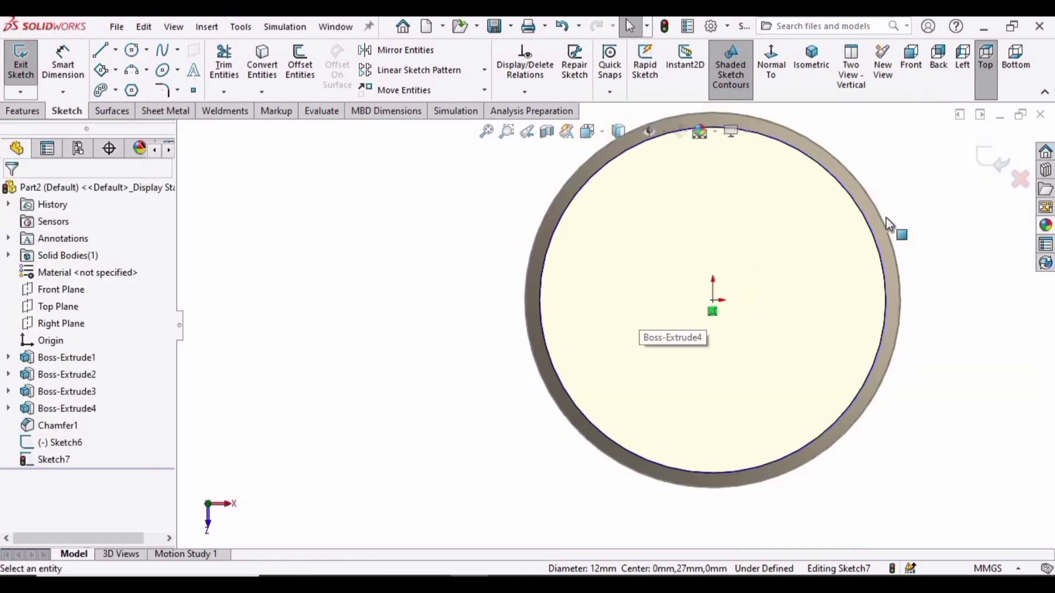
- Sketch a horizontal centerline 6.5 mm long from the origin to the head's outer edge
left_click(116, 49)
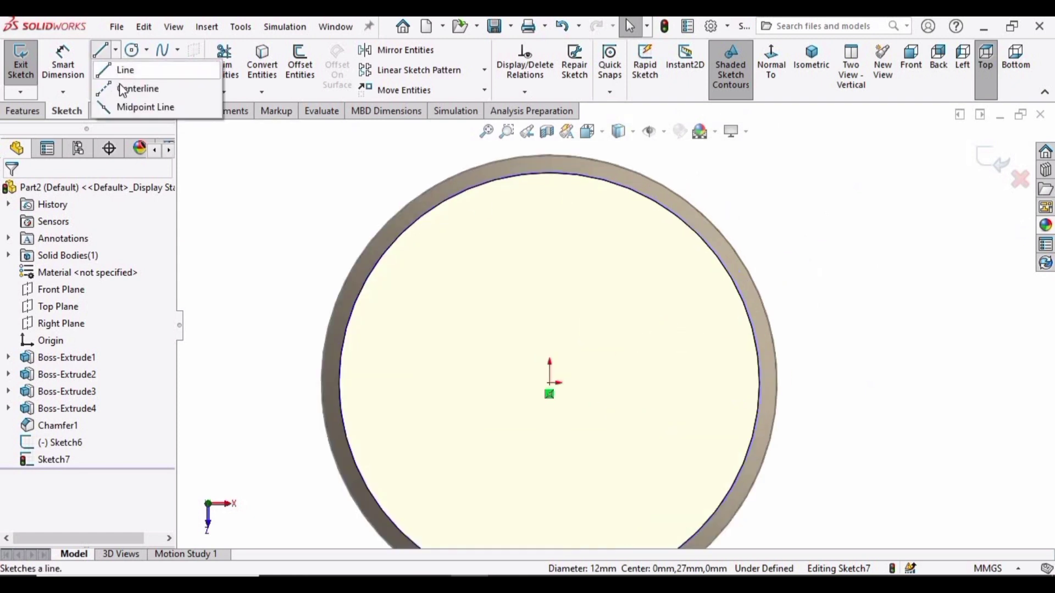
left_click(135, 88)
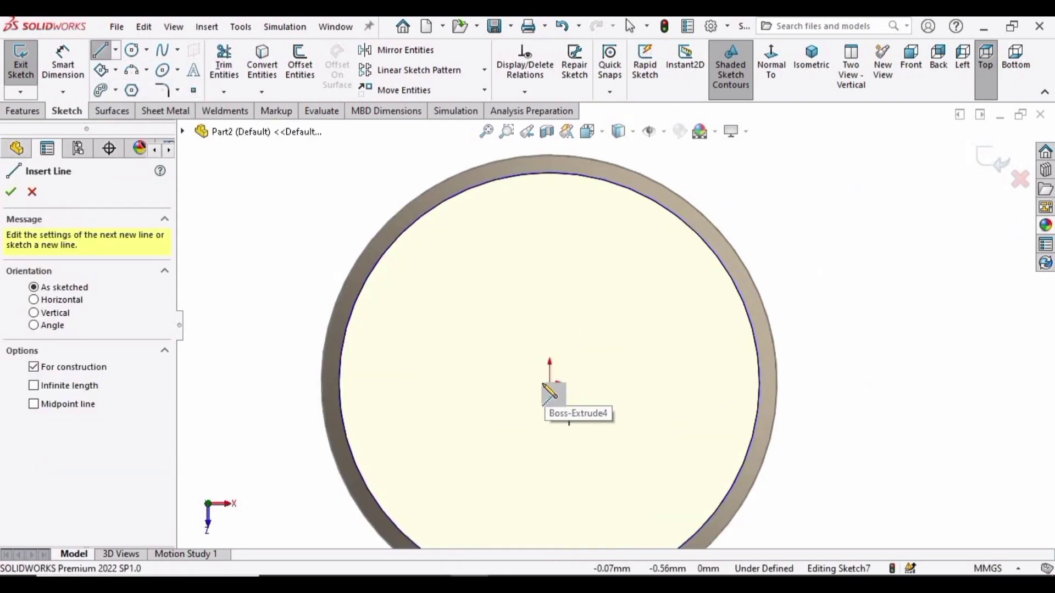
left_click(549, 383)
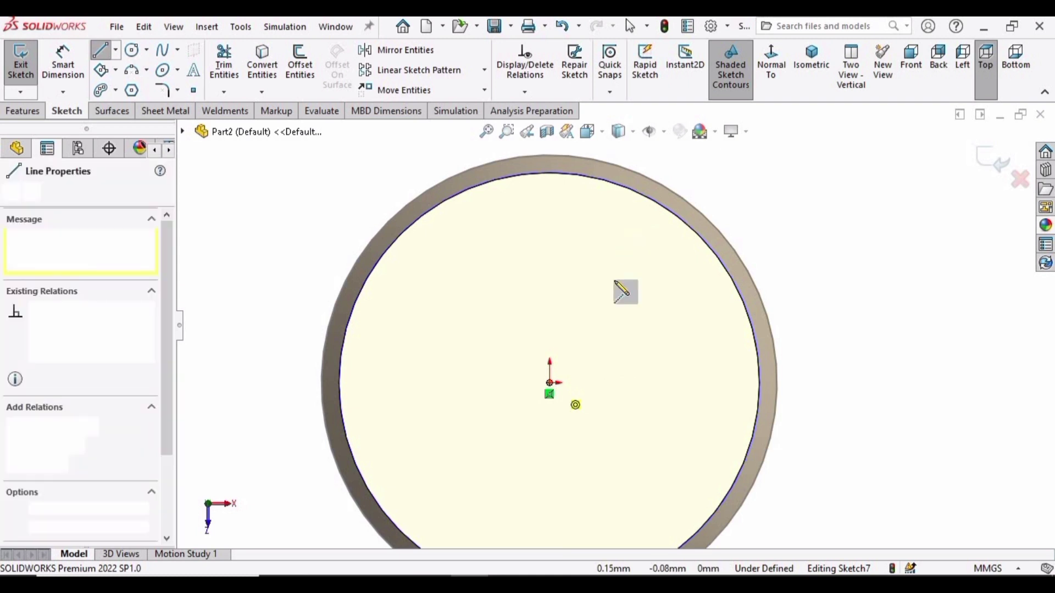
left_click(778, 383)
key("Escape")
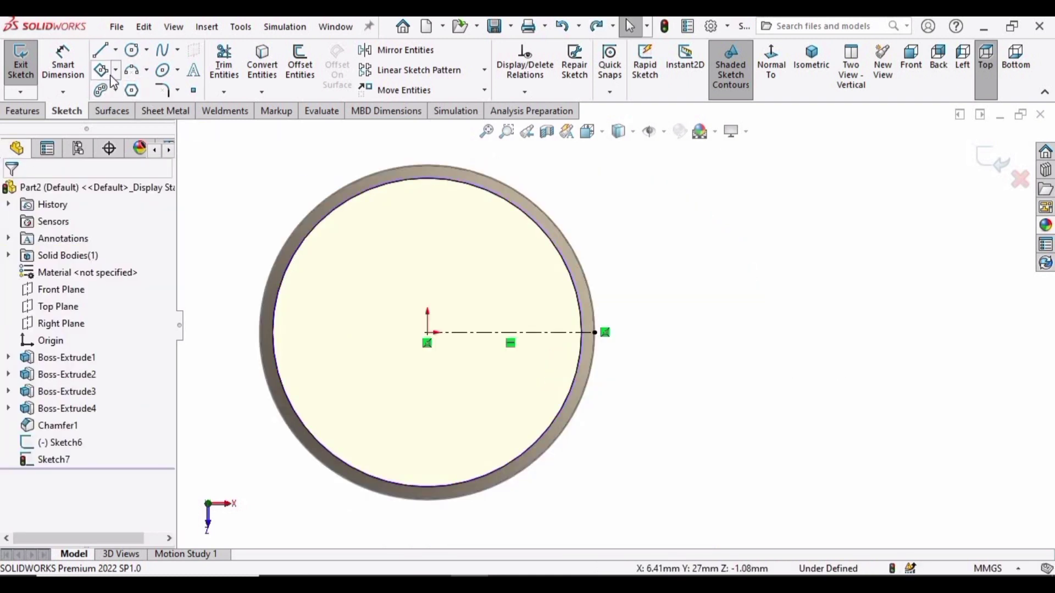
- Sketch a tilted 3-point center rectangle centred on the centerline's outer endpoint at the head's edge
left_click(117, 72)
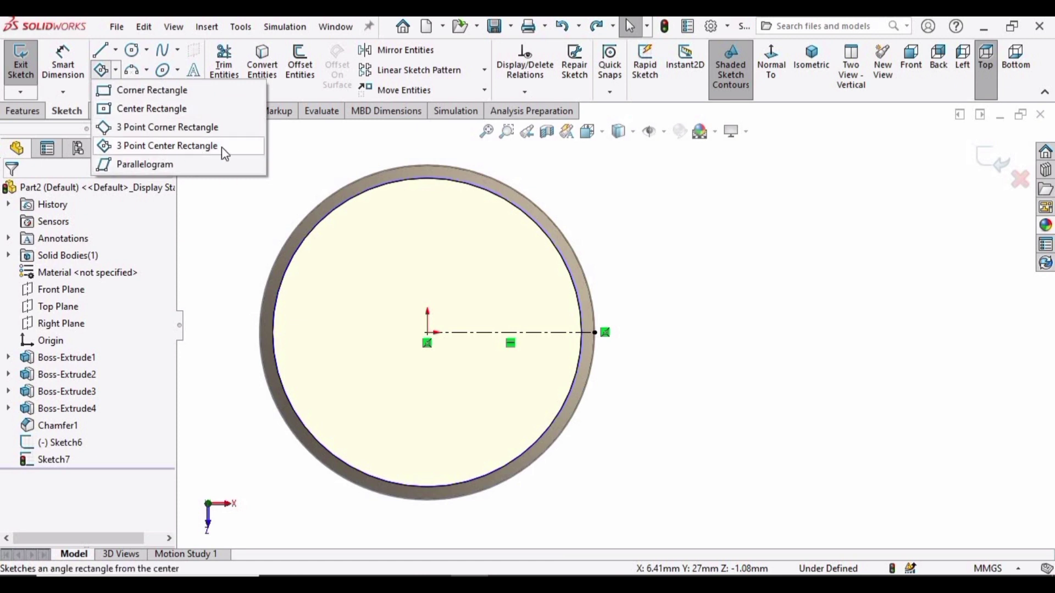
left_click(160, 151)
scroll(604, 352, "down", 5)
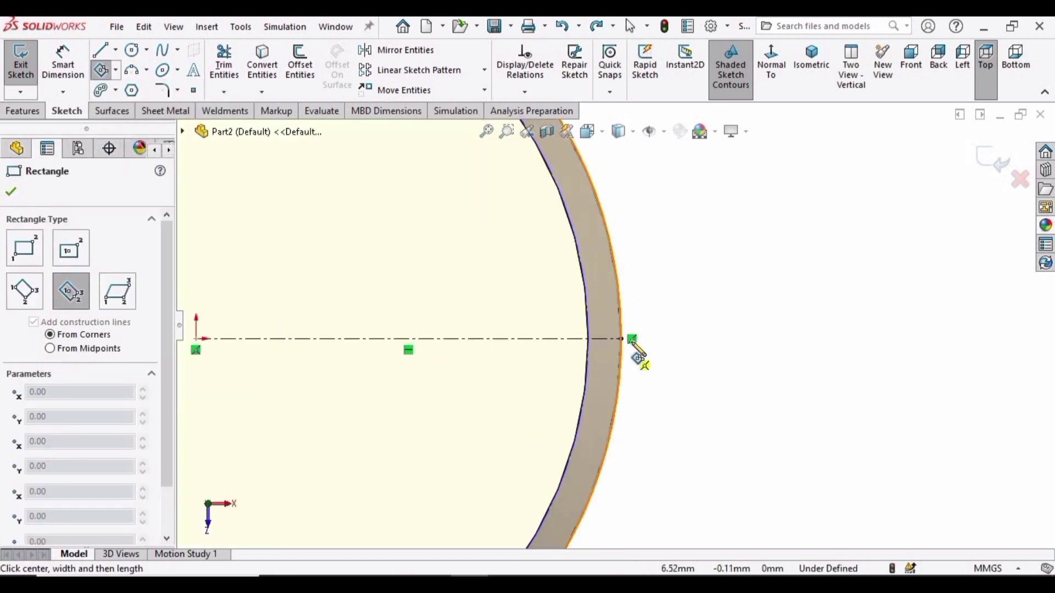
left_click(621, 339)
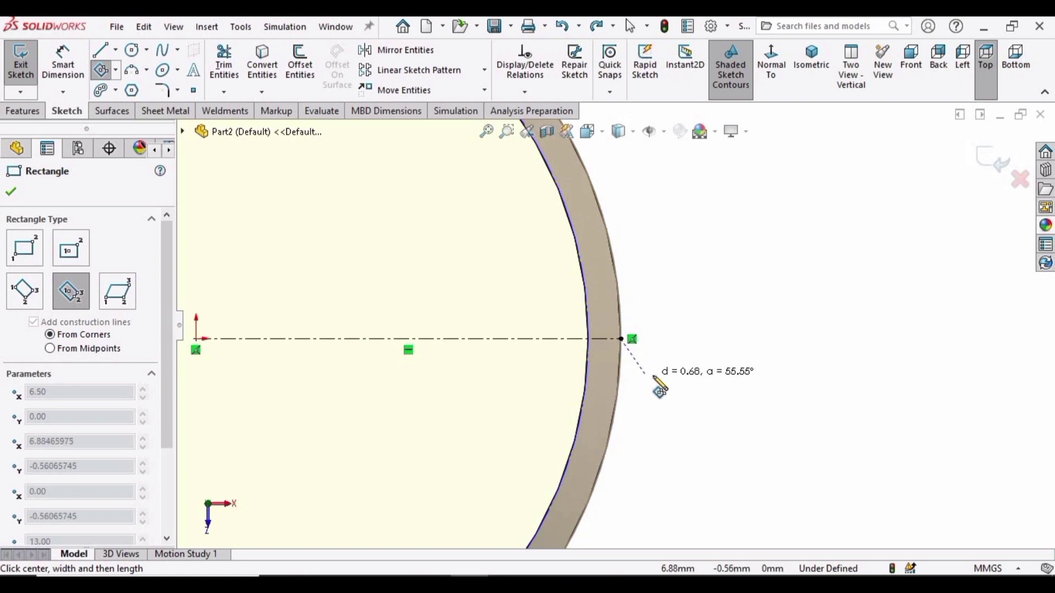
left_click(654, 377)
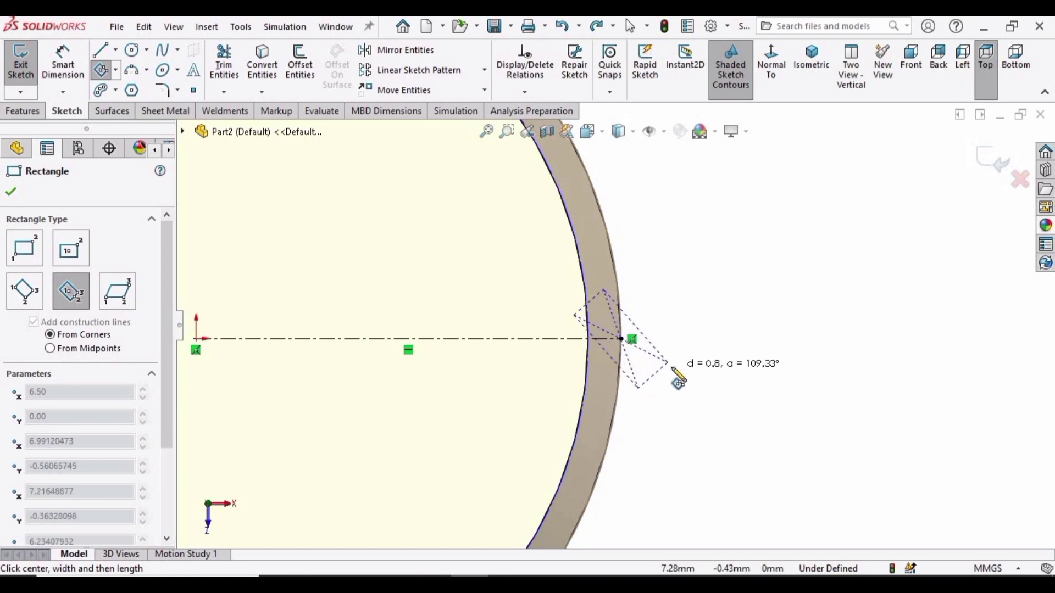
left_click(675, 357)
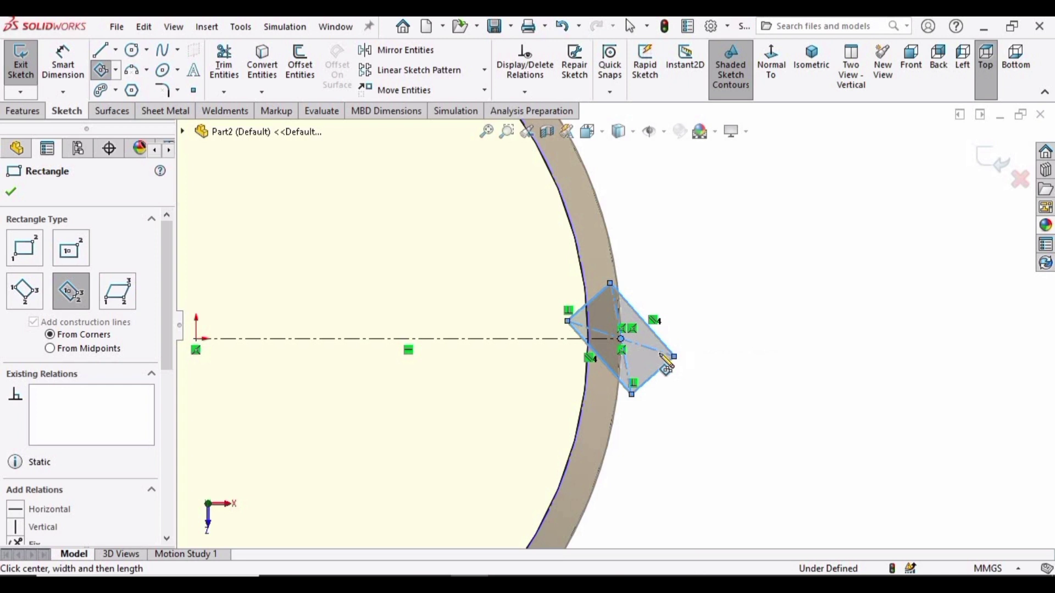
key("Escape")
- Move the rectangle's innermost corner onto the point where the centerline crosses the 6 mm radius construction circle
scroll(575, 304, "down", 8)
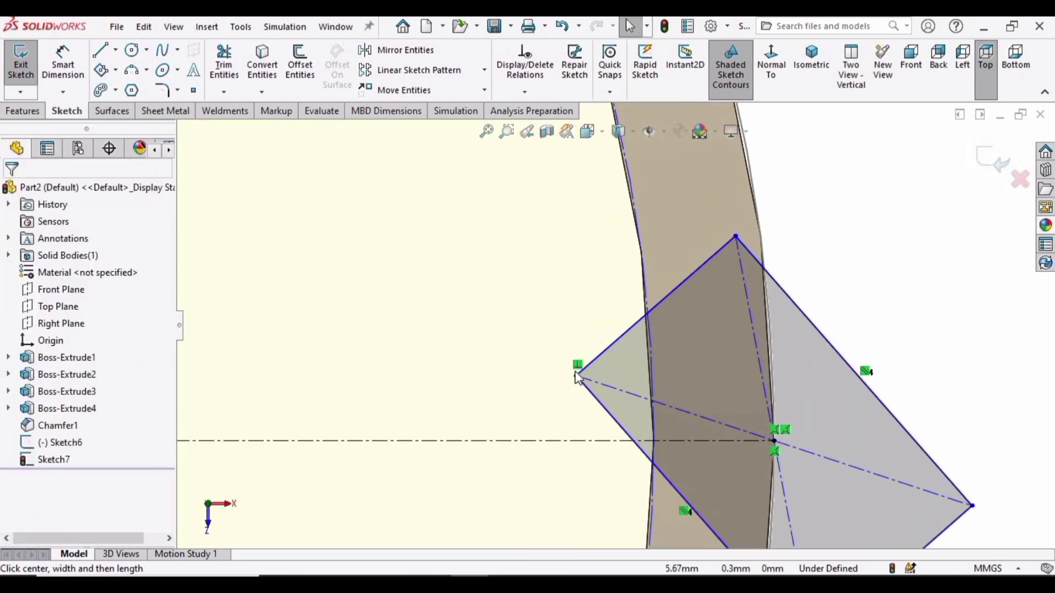
left_click_drag(578, 379, 654, 442)
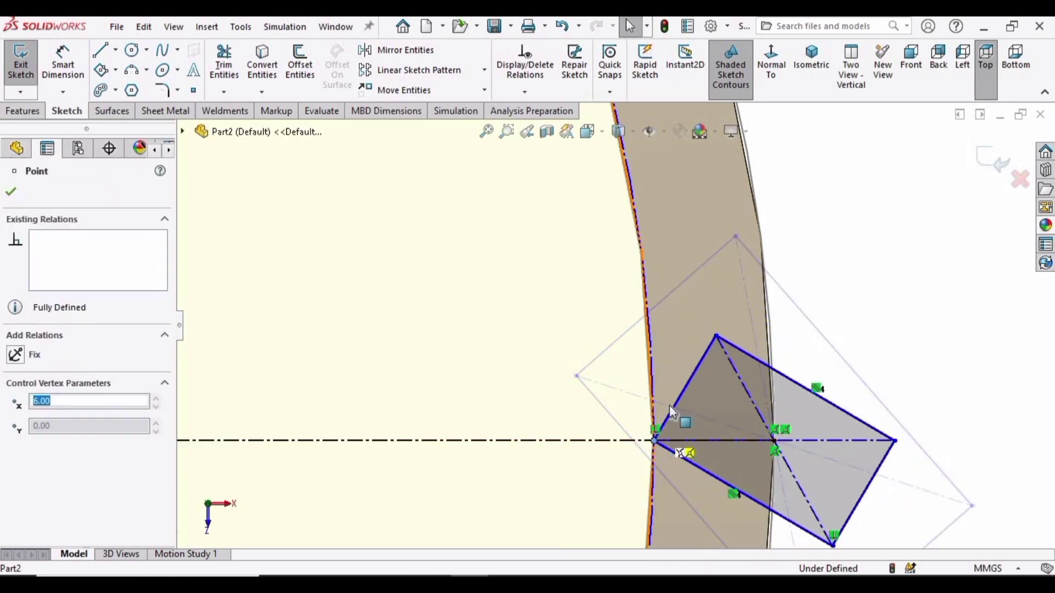
left_click(866, 275)
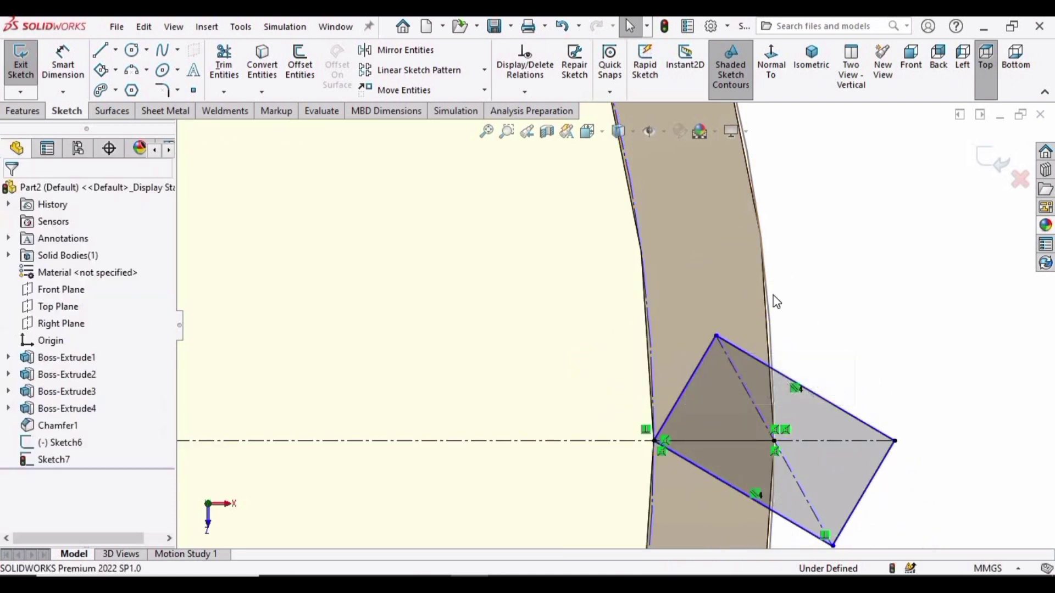
- Make the rectangle's upper corner coincident with the Sketch6 circle, then exit the sketch
left_click(717, 336)
left_click(881, 315)
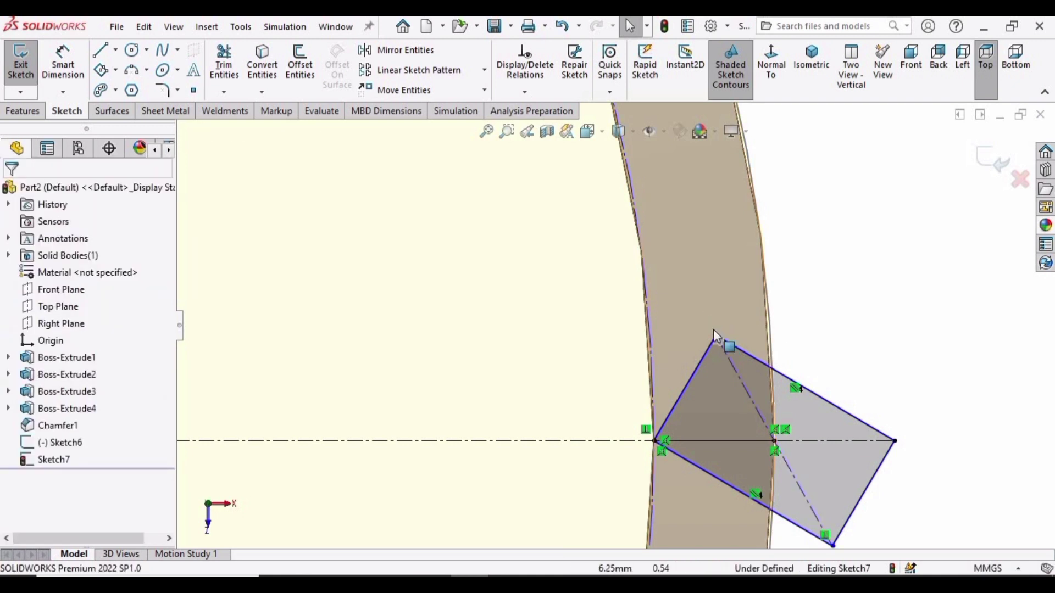
left_click(716, 335)
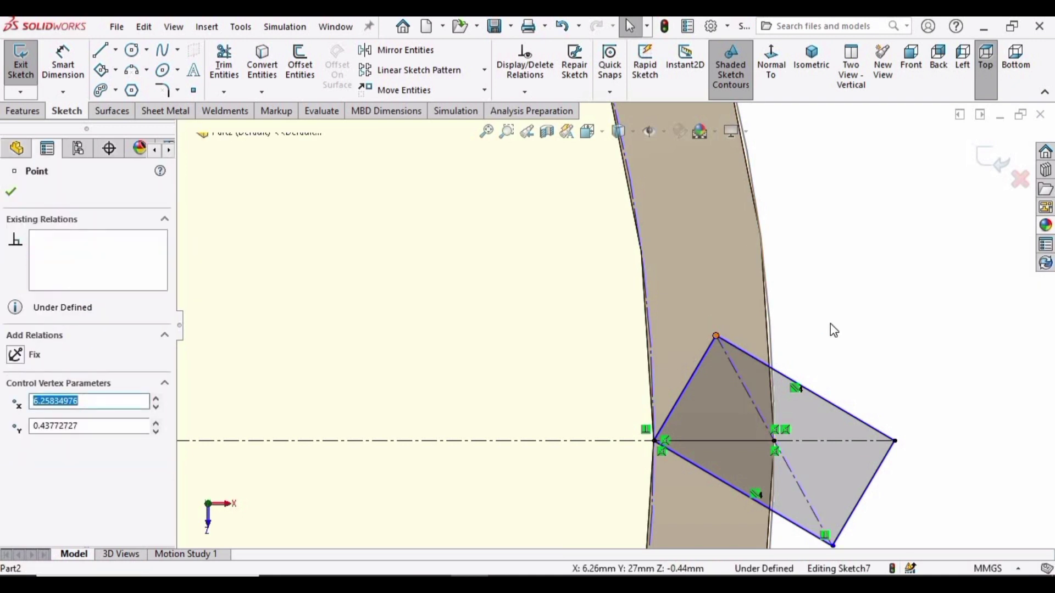
left_click(766, 311, "ctrl")
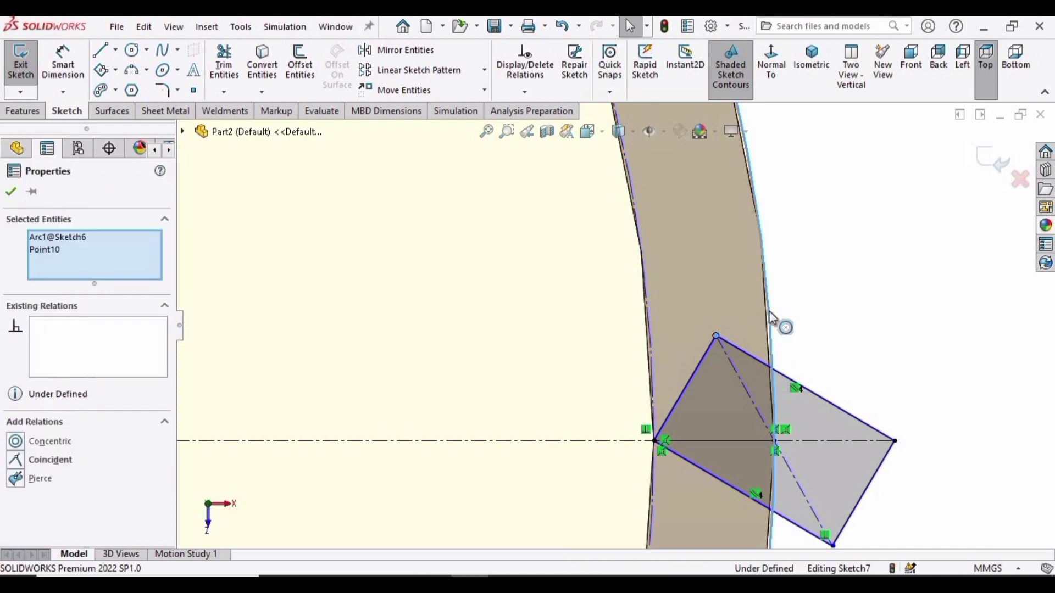
left_click(44, 462)
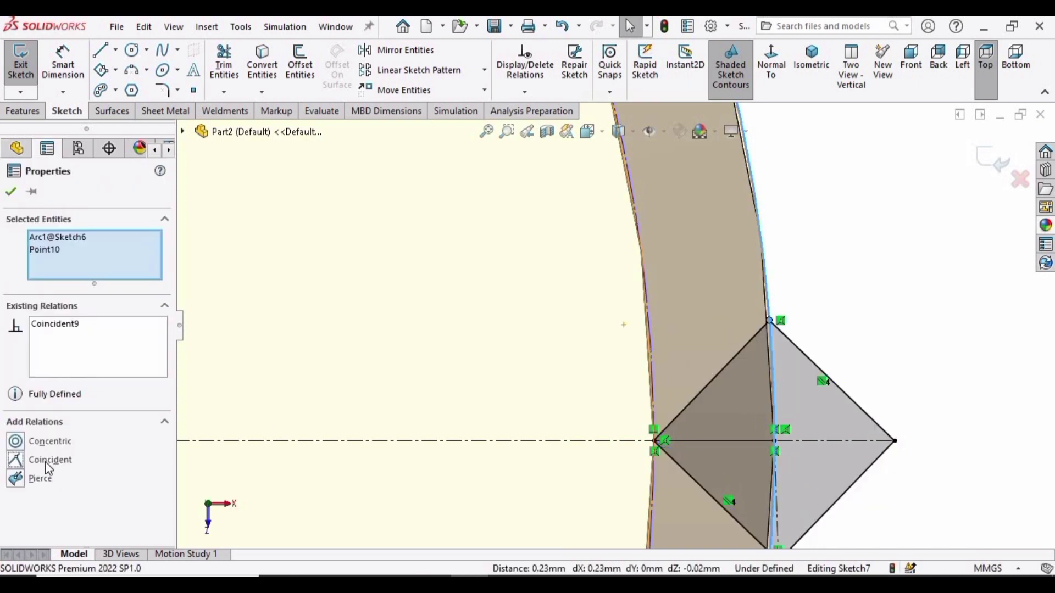
scroll(797, 372, "up", 3)
scroll(690, 344, "down", 2)
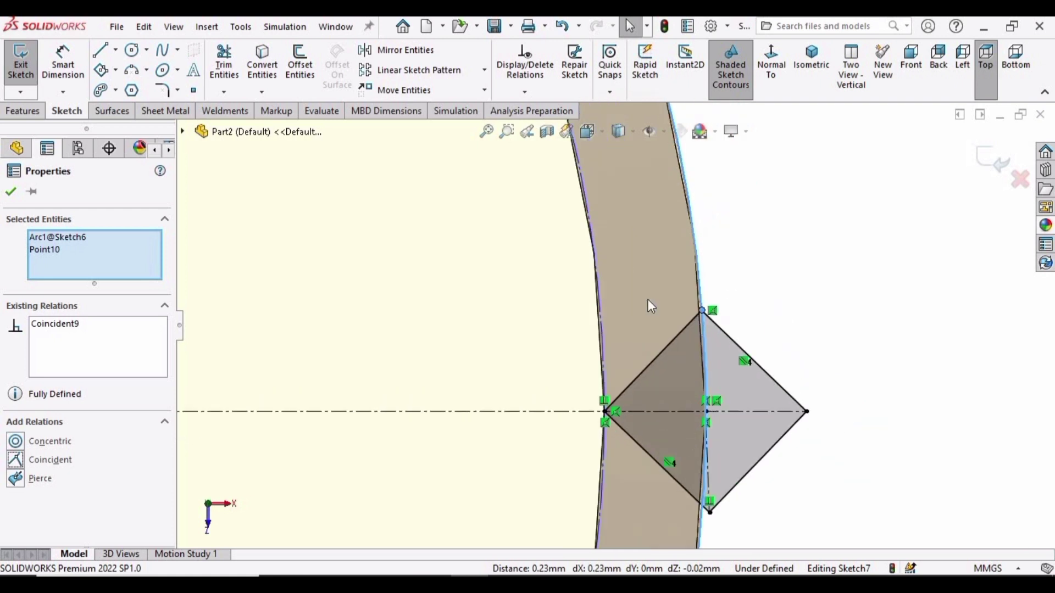
left_click(17, 194)
scroll(632, 354, "up", 2)
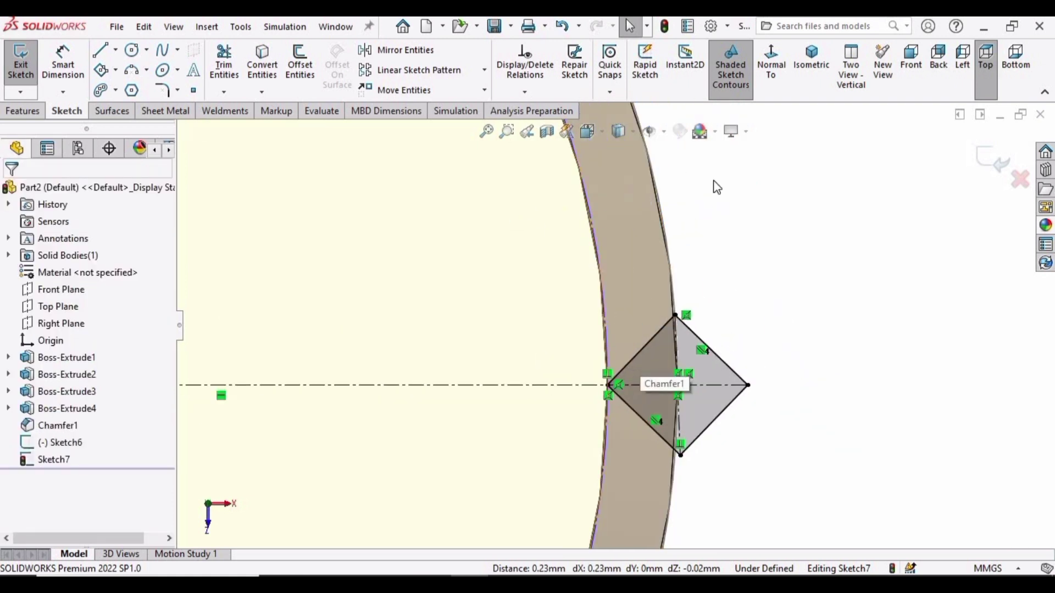
scroll(709, 231, "up", 2)
middle_click_drag(703, 252, 838, 215)
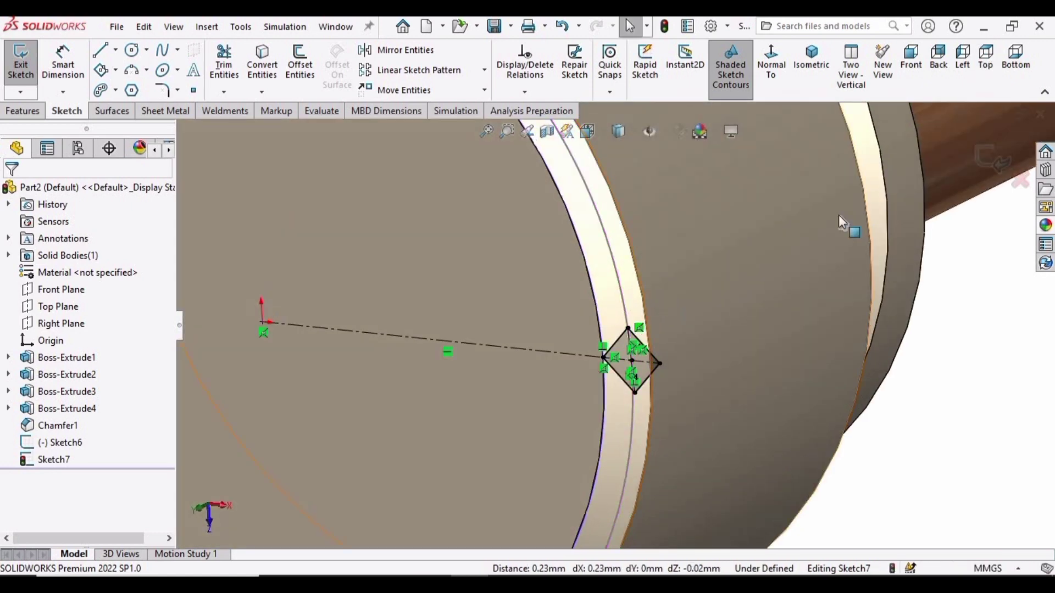
left_click(994, 157)
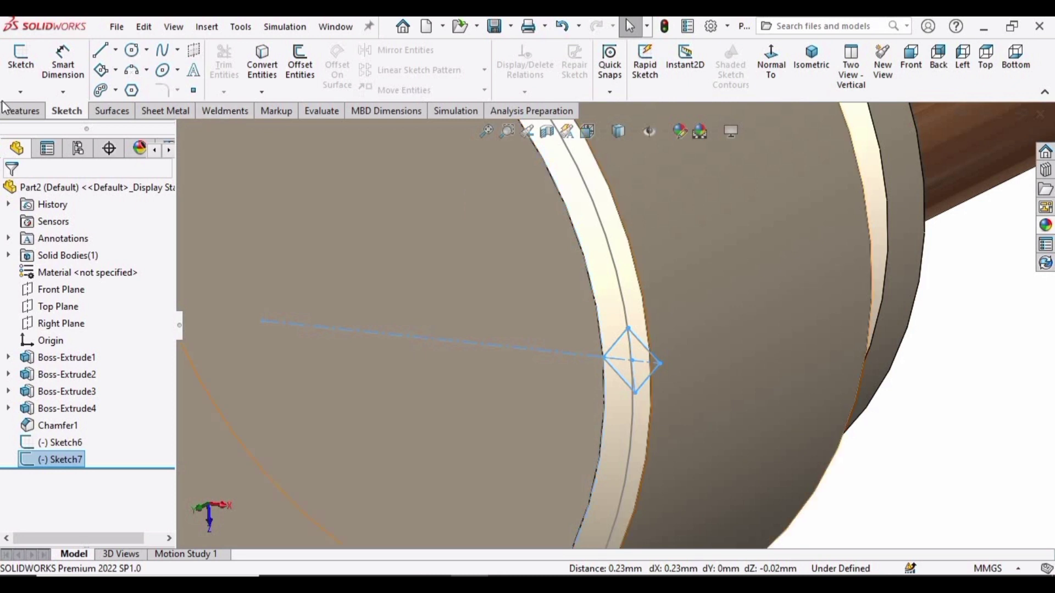
- Start a Helix and Spiral curve using the Sketch6 circle as its base
left_click(18, 112)
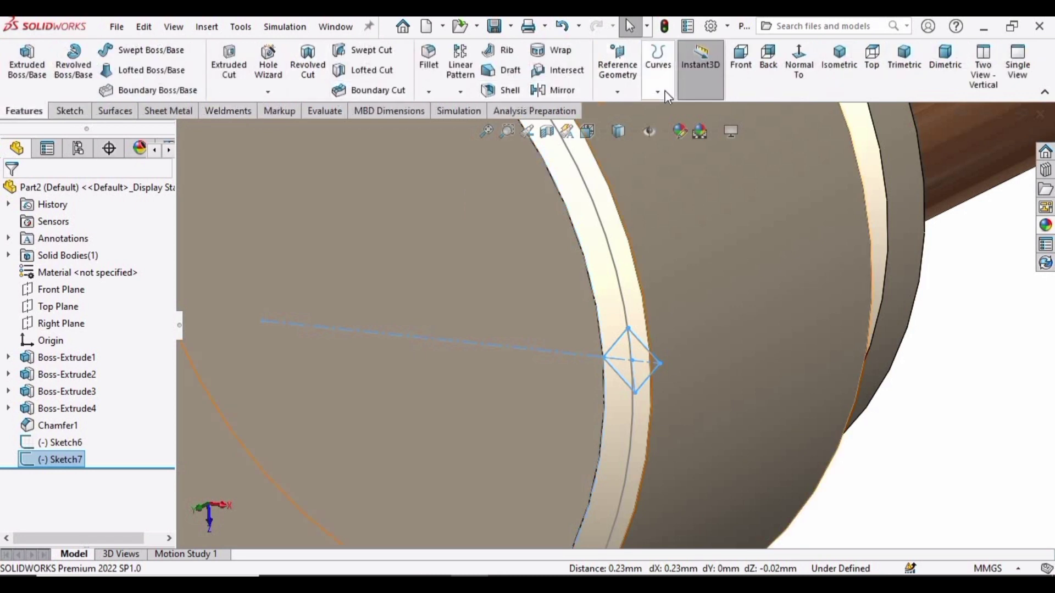
left_click(658, 60)
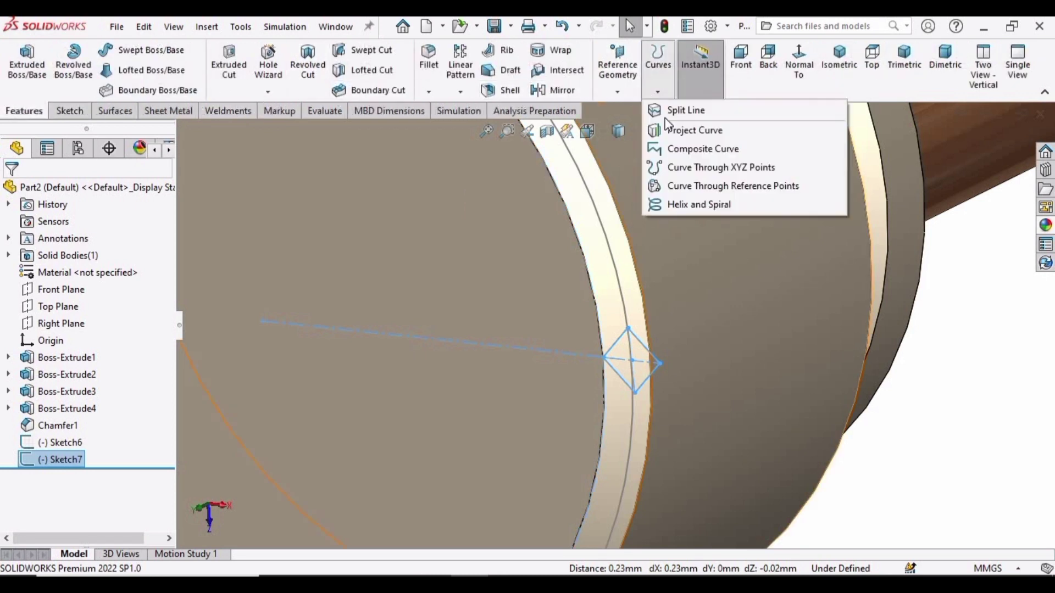
left_click(689, 205)
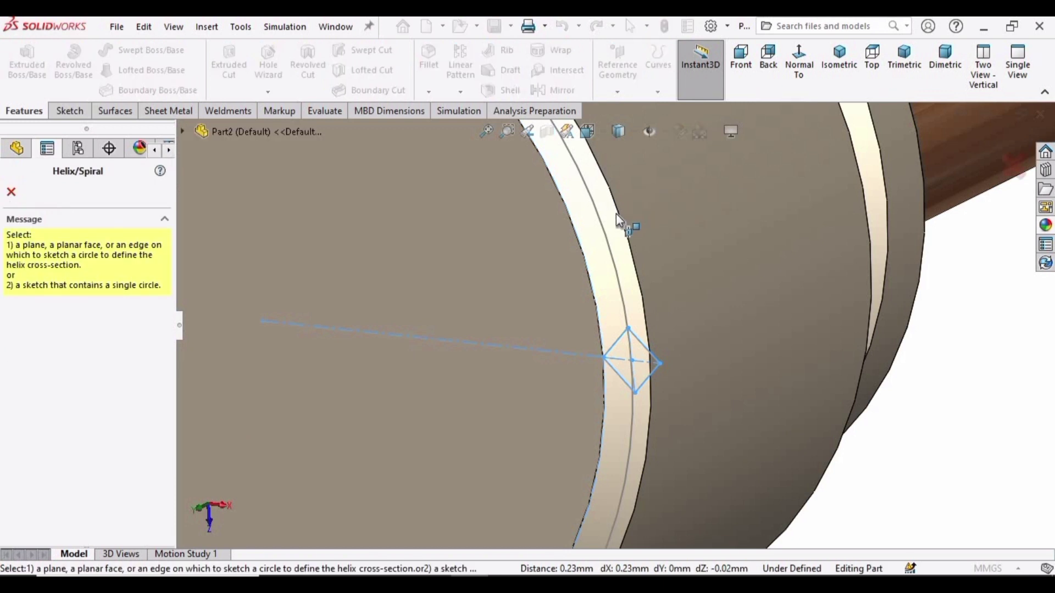
scroll(617, 219, "down", 3)
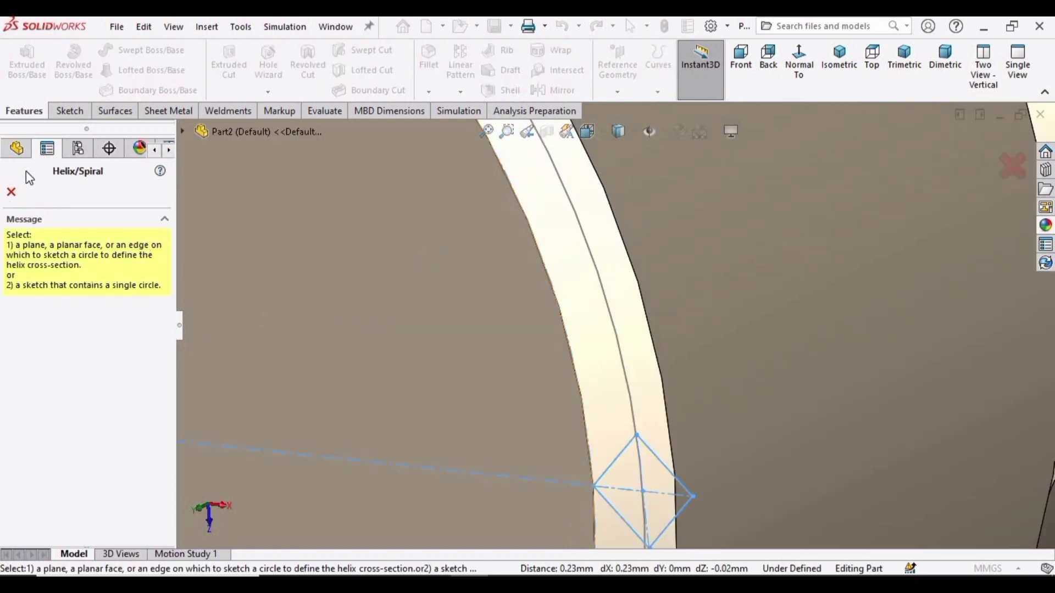
left_click(183, 133)
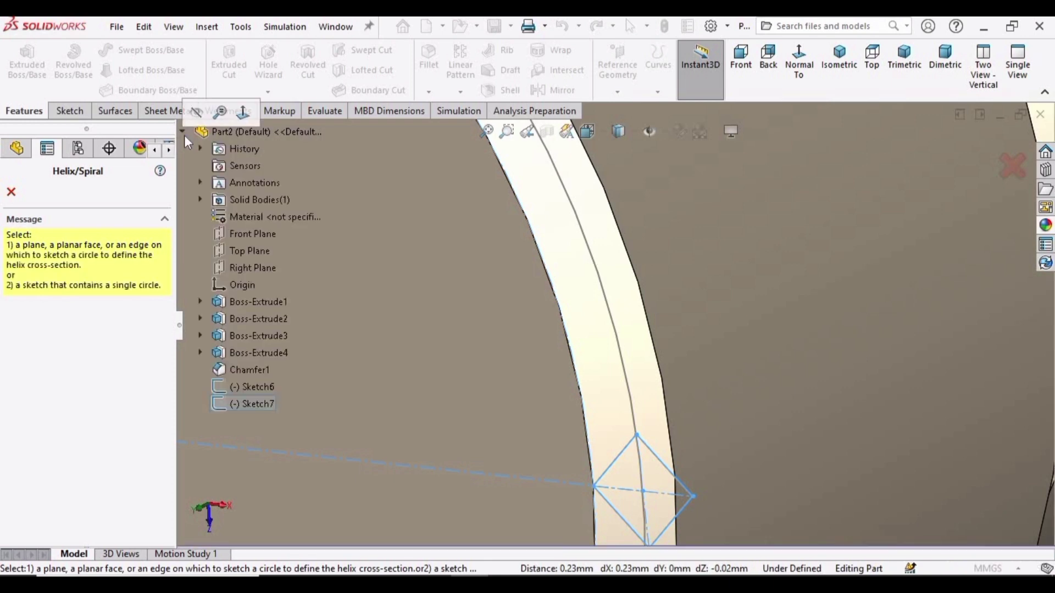
left_click(250, 388)
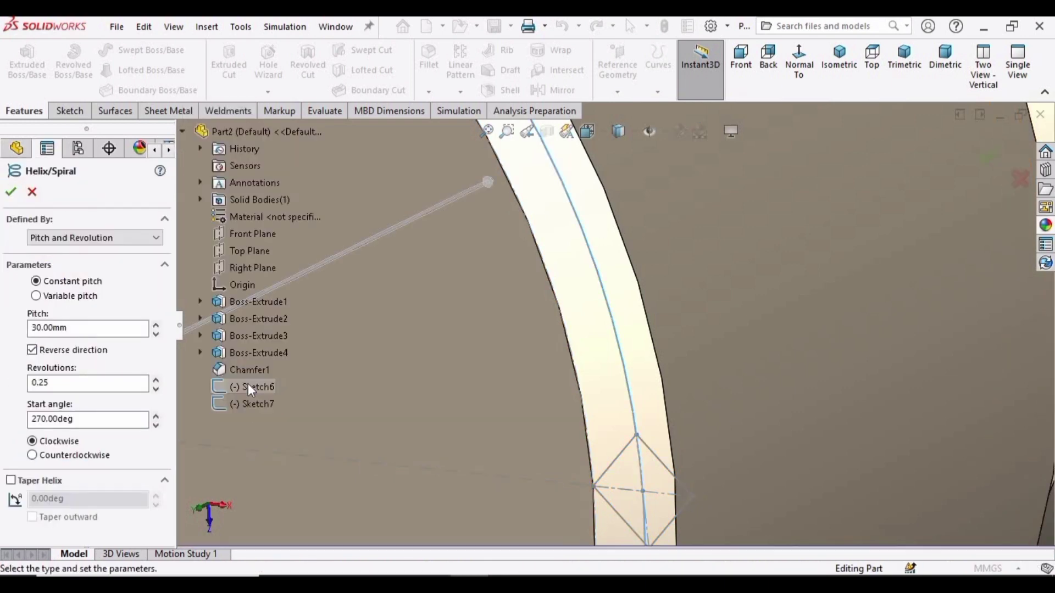
scroll(535, 342, "up", 8)
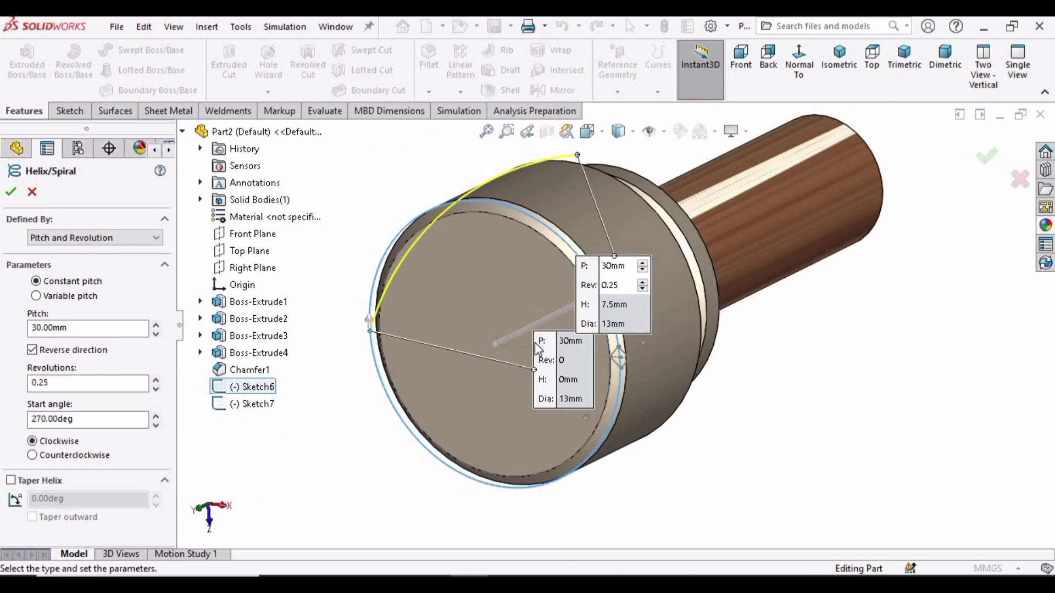
scroll(535, 341, "down", 1)
left_click(806, 67)
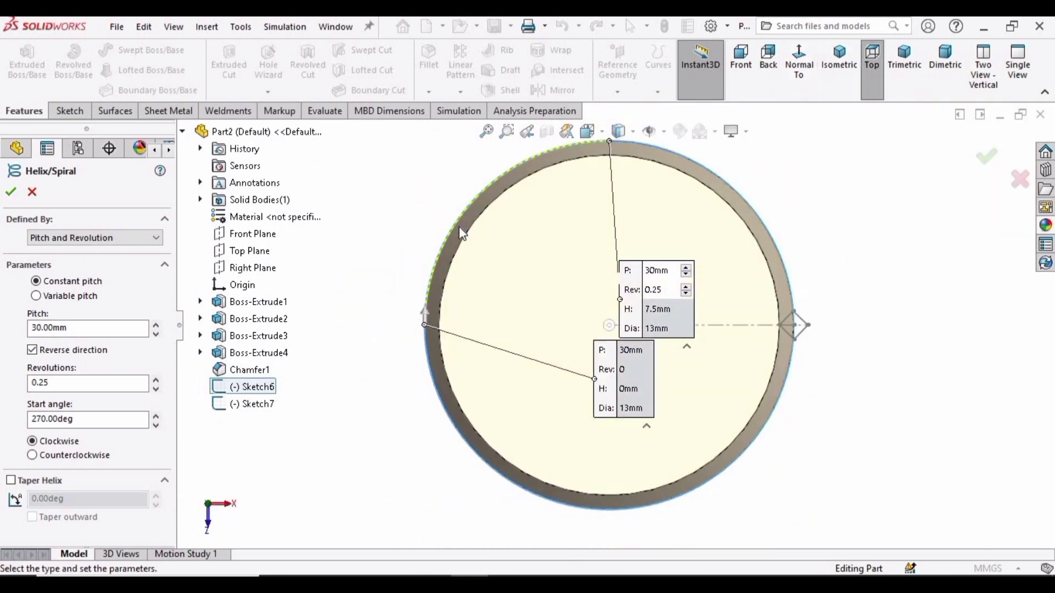
- Set the helix start angle to 90 degrees at the rectangular profile
scroll(448, 240, "down", 5)
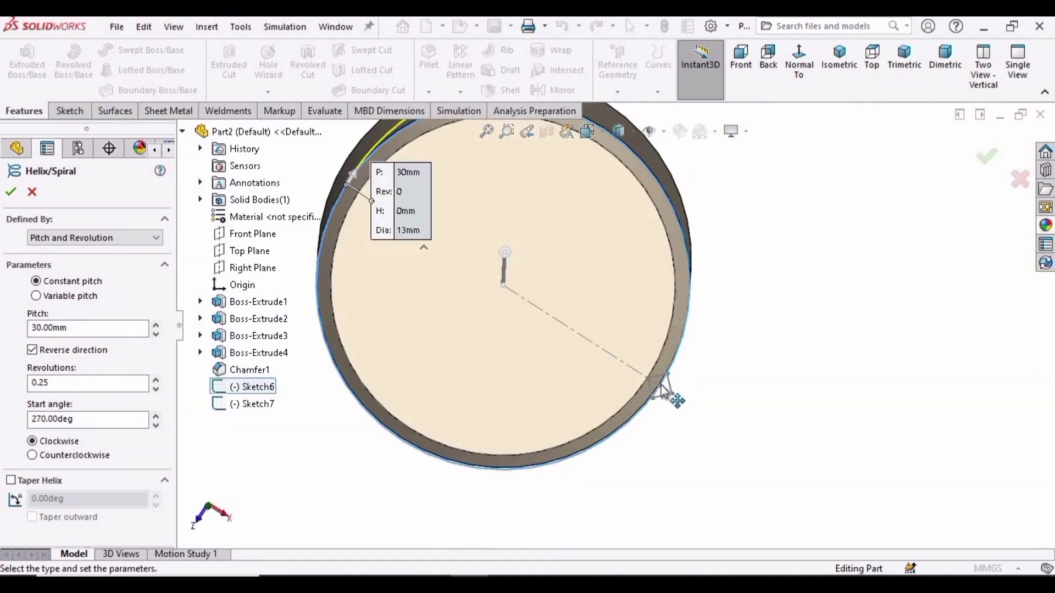
left_click_drag(124, 417, 17, 427)
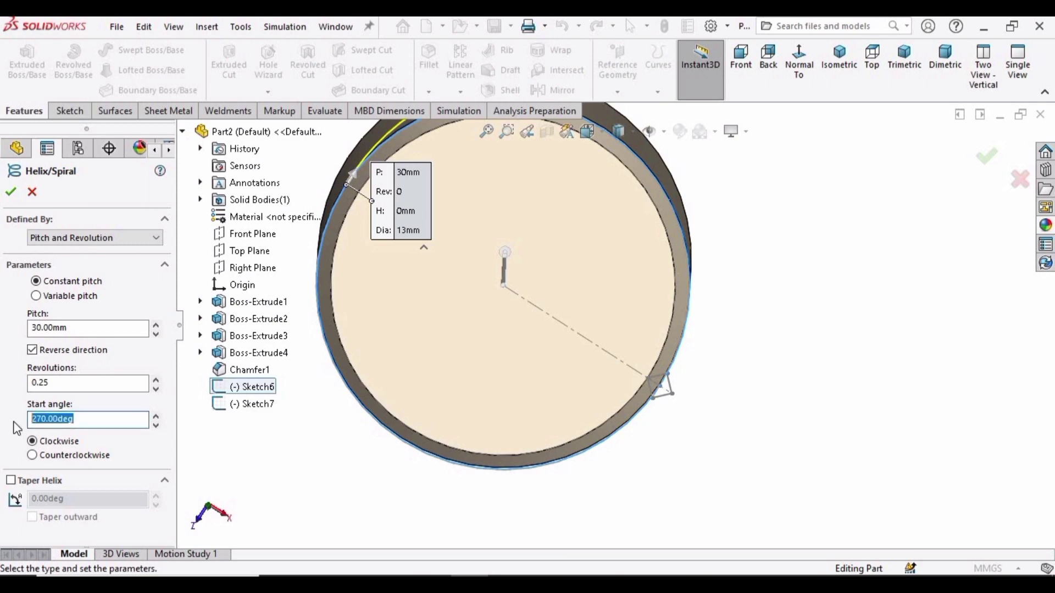
type("90")
key("Return")
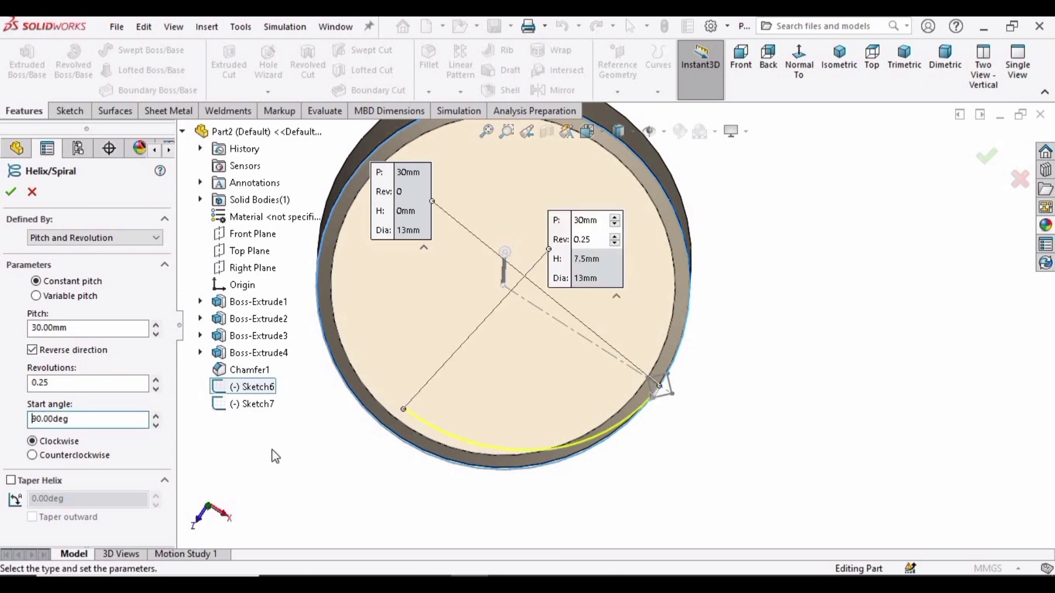
- Make the helix counterclockwise and accept it with a 30 mm pitch and 0.25 revolutions
scroll(650, 379, "down", 5)
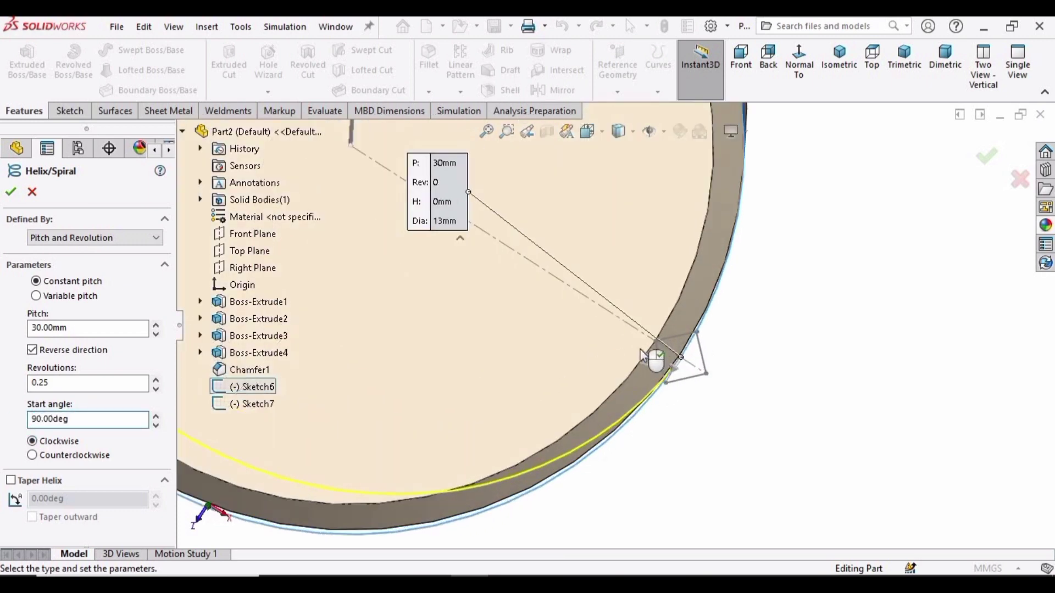
middle_click_drag(650, 379, 652, 353)
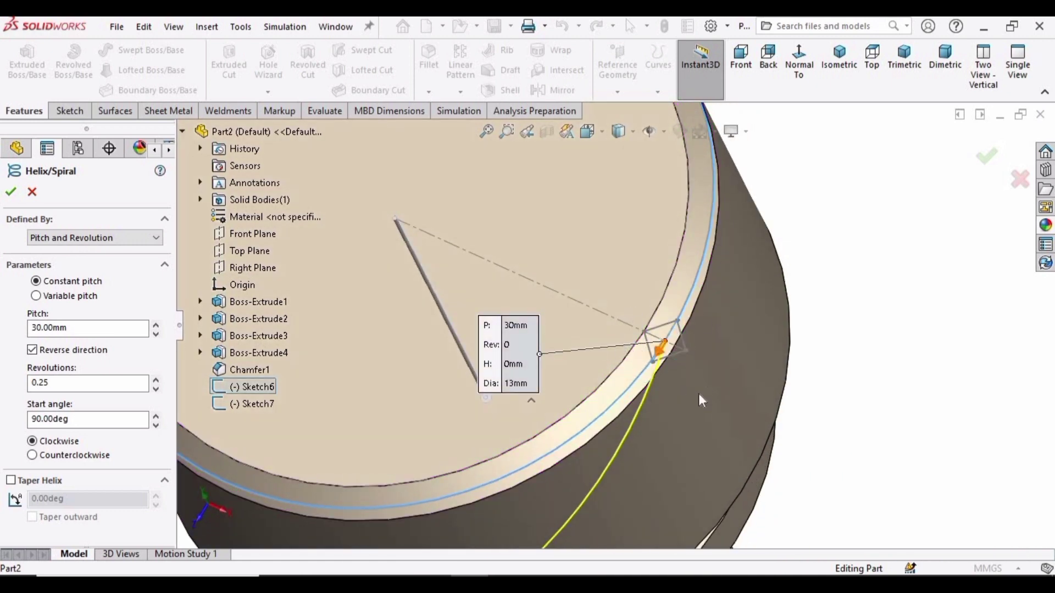
scroll(542, 443, "up", 4)
middle_click_drag(537, 447, 555, 404)
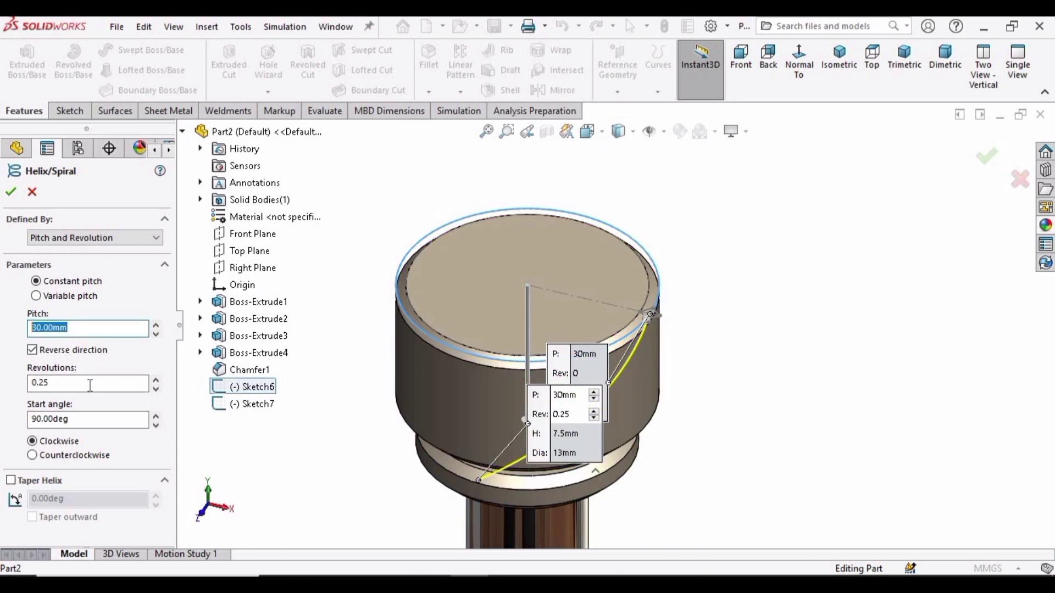
left_click_drag(18, 385, 6, 385)
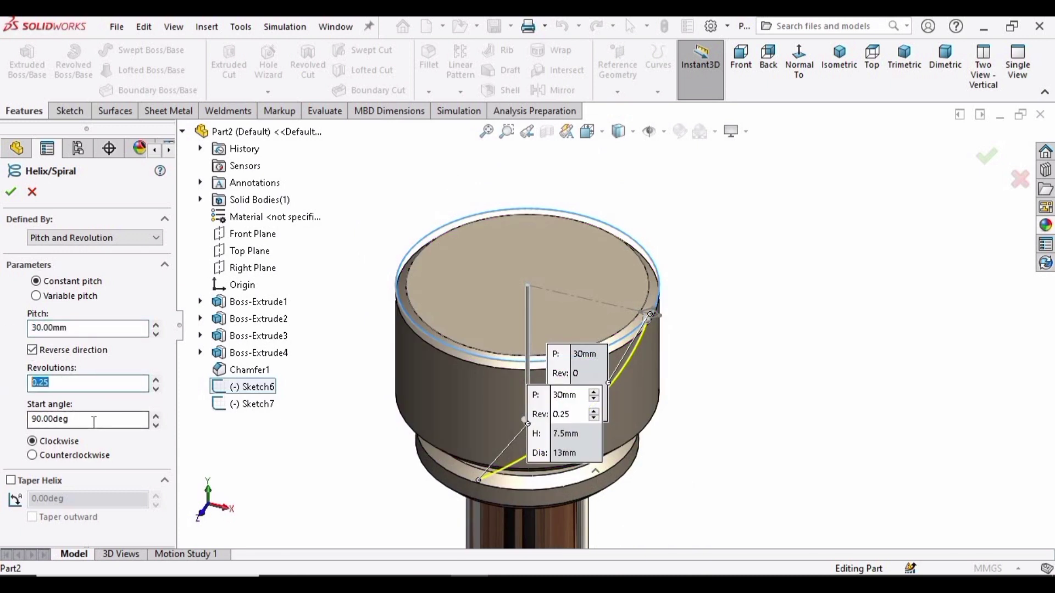
left_click(57, 457)
scroll(506, 405, "down", 1)
scroll(506, 404, "up", 1)
middle_click_drag(505, 404, 522, 357)
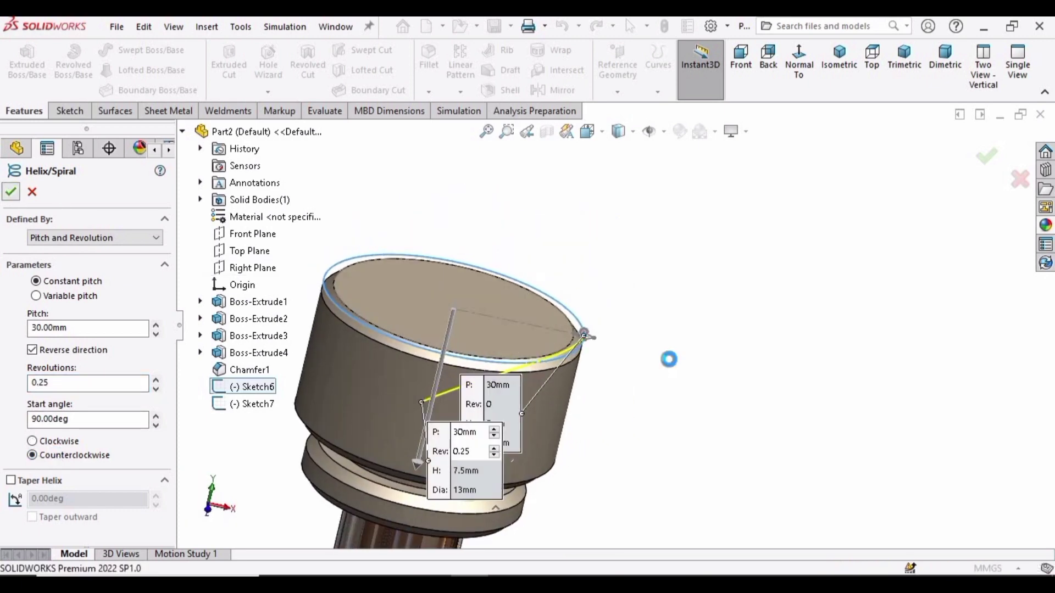
- Create a swept cut in the head using the Sketch7 rectangle as the profile and Helix/Spiral1 as the path
middle_click_drag(634, 376, 612, 325)
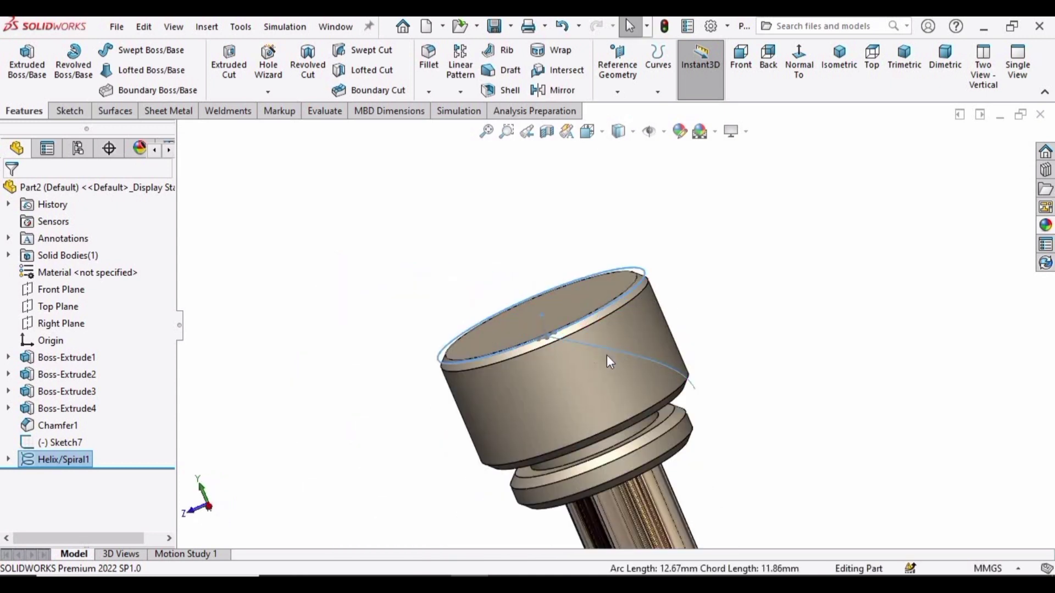
scroll(607, 355, "down", 2)
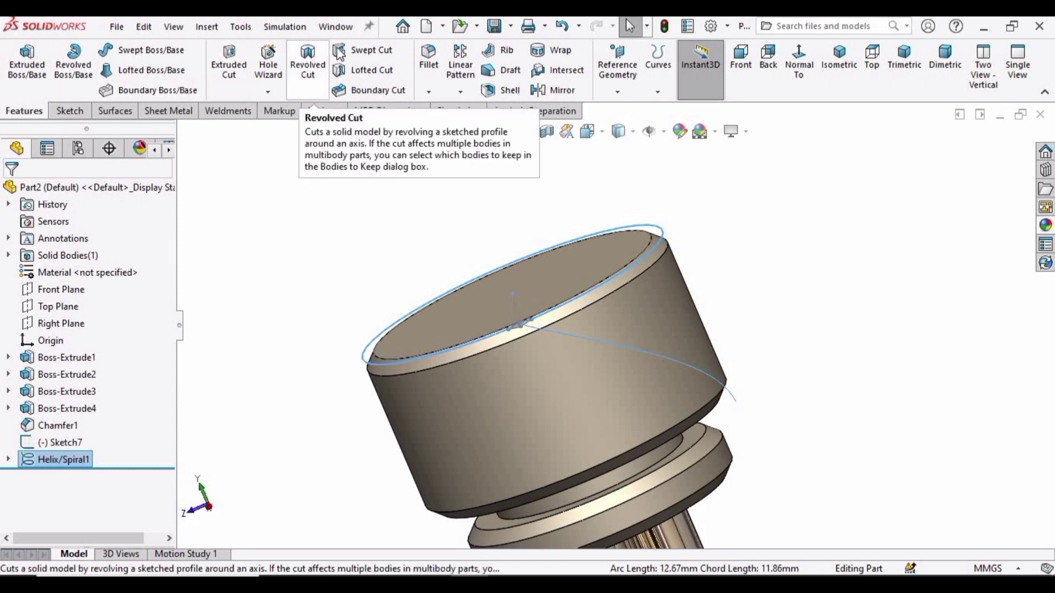
left_click(388, 51)
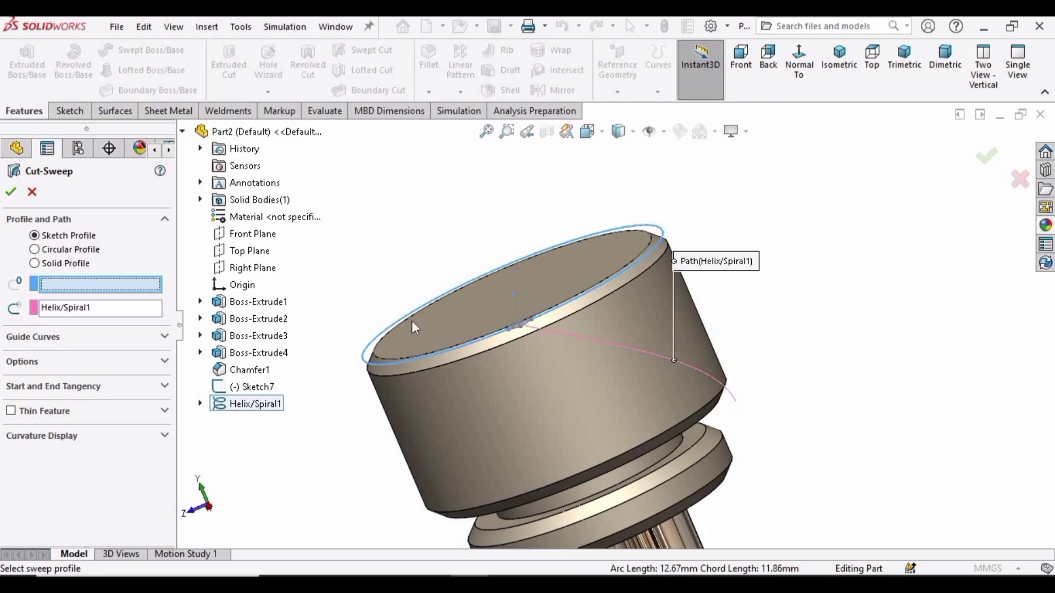
scroll(533, 395, "down", 6)
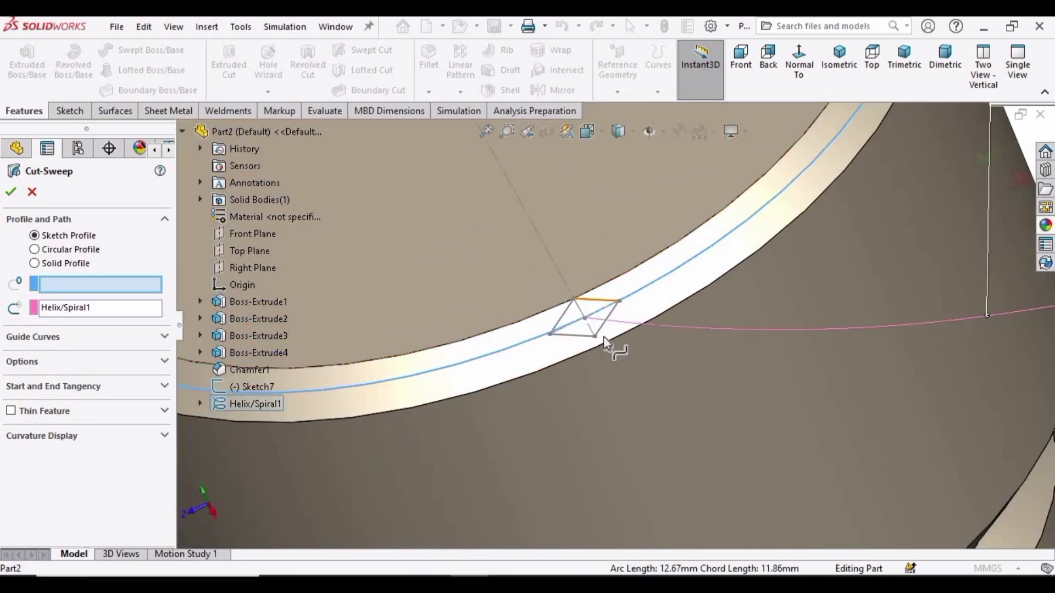
left_click(603, 336)
scroll(604, 336, "up", 5)
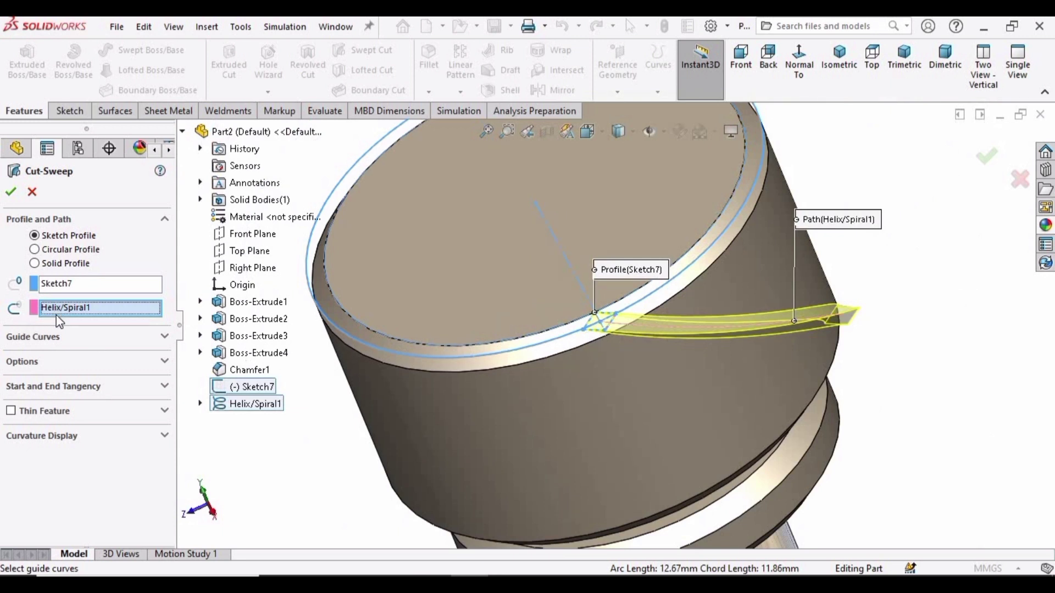
left_click(256, 405)
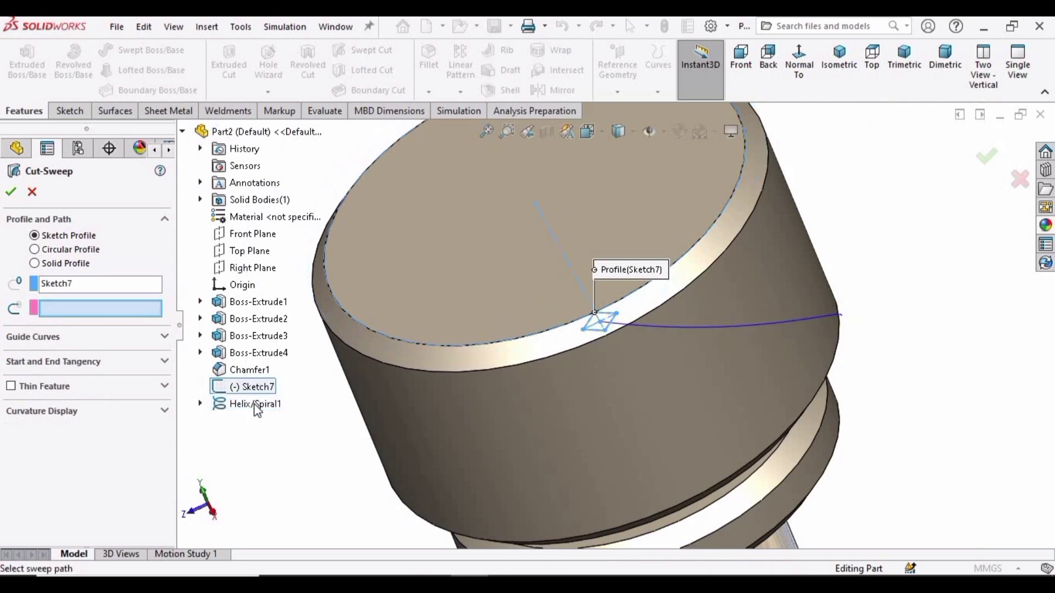
left_click(255, 404)
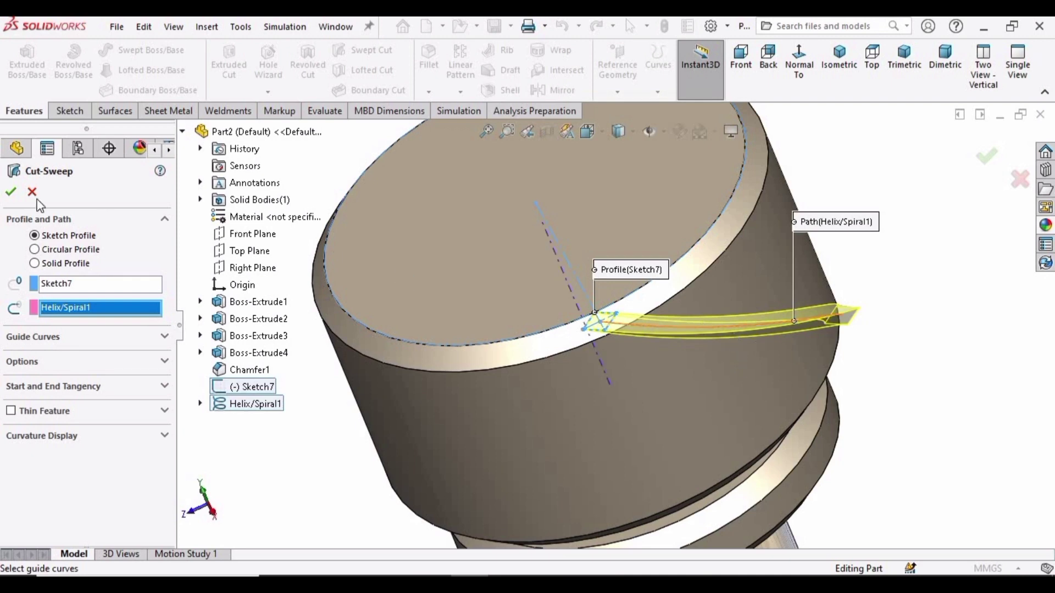
left_click(9, 195)
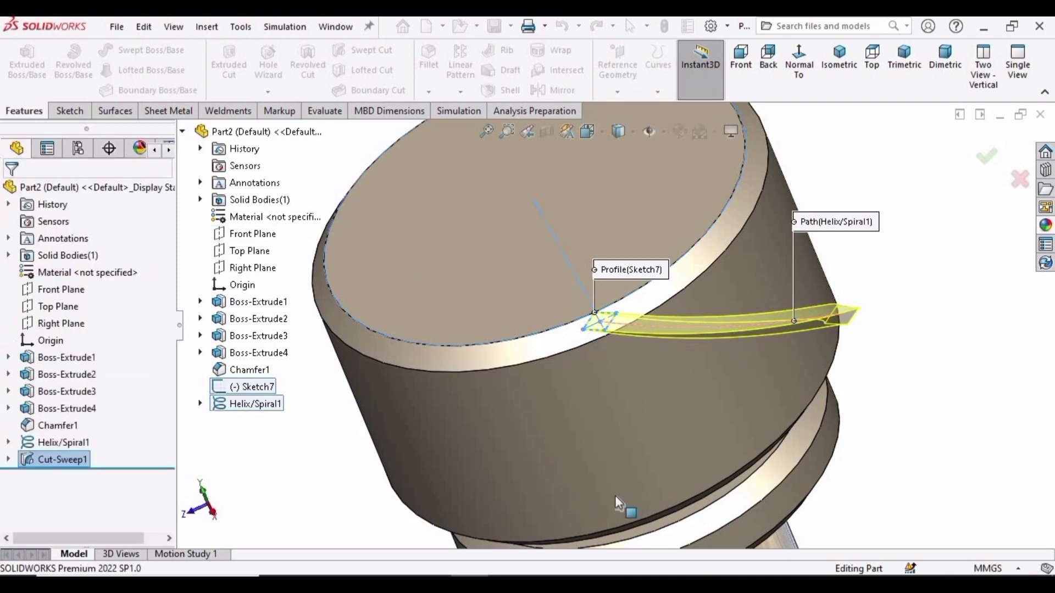
- Start a sketch on the head's top face and draw a circle centred on the origin, reaching the head's outer edge
scroll(693, 404, "down", 3)
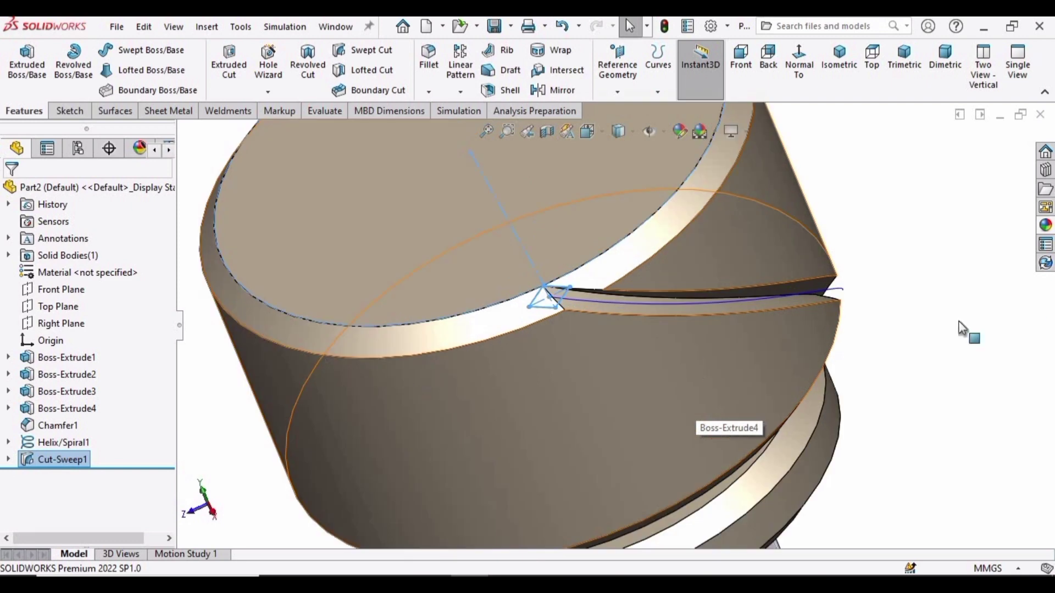
middle_click_drag(529, 261, 476, 244)
left_click(521, 199)
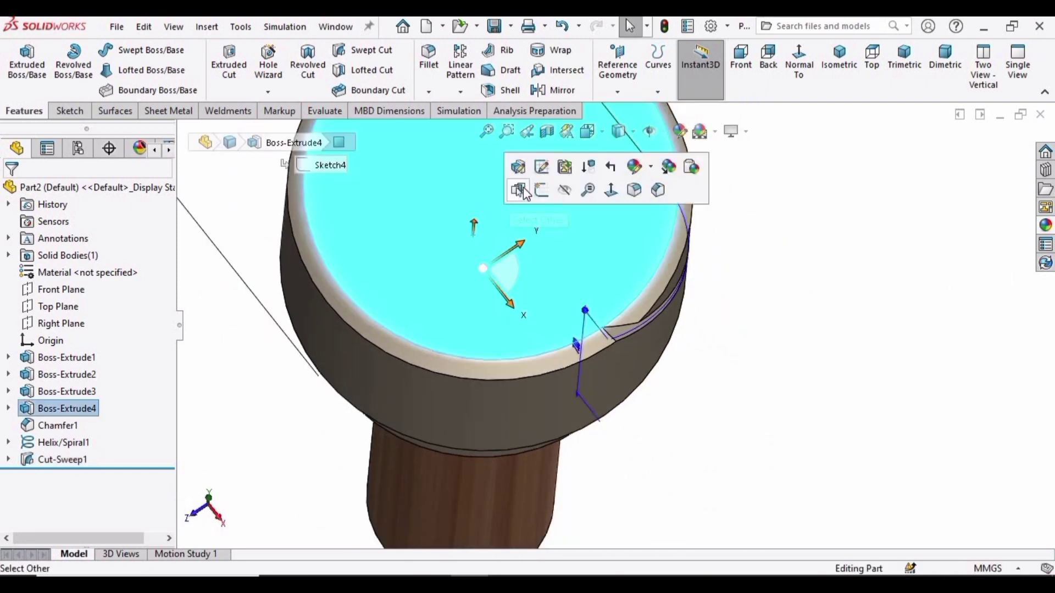
left_click(542, 193)
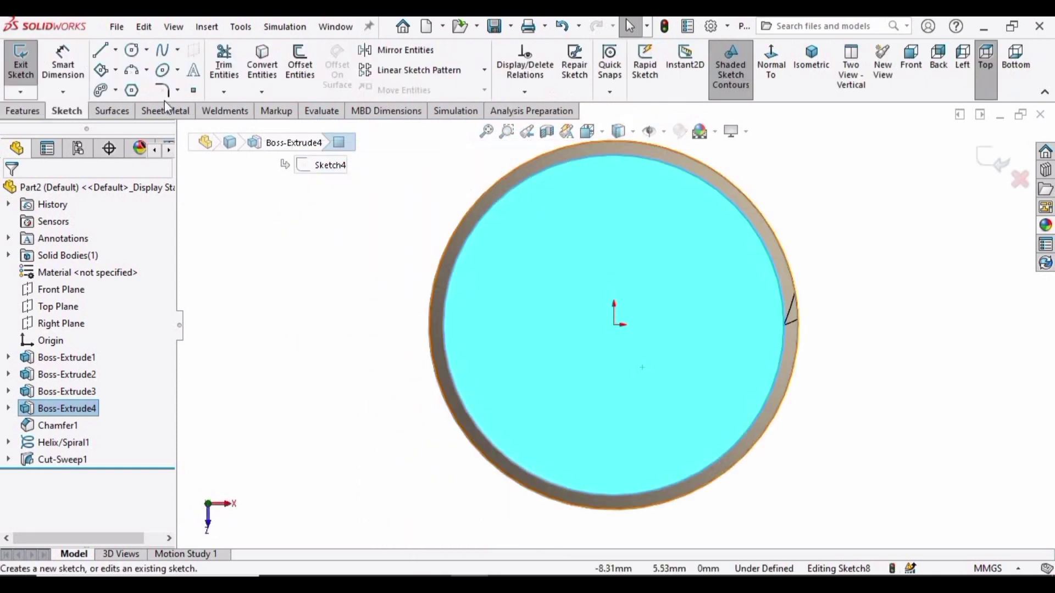
left_click(134, 51)
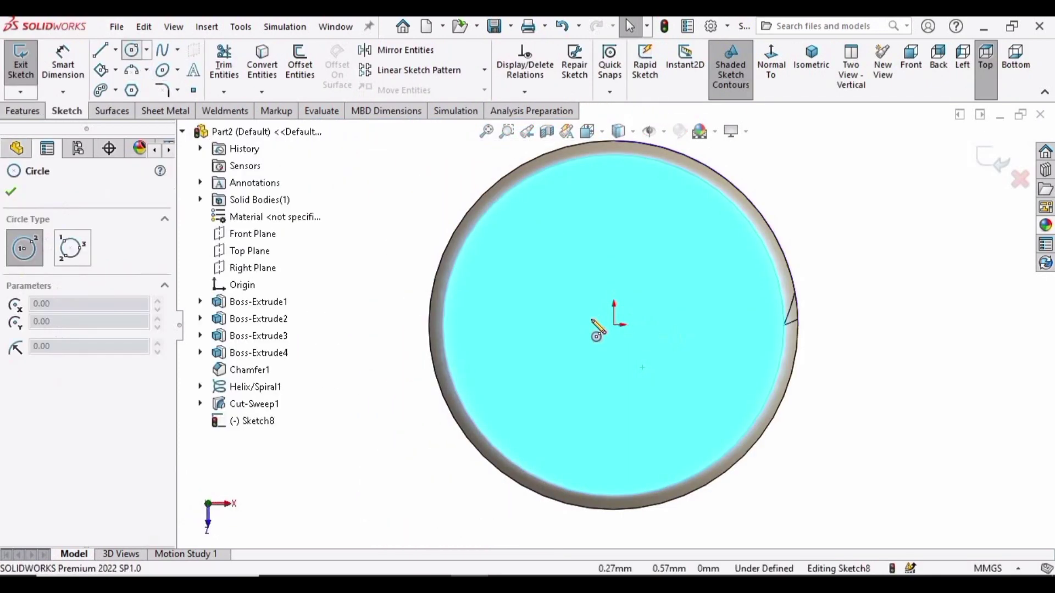
left_click(613, 323)
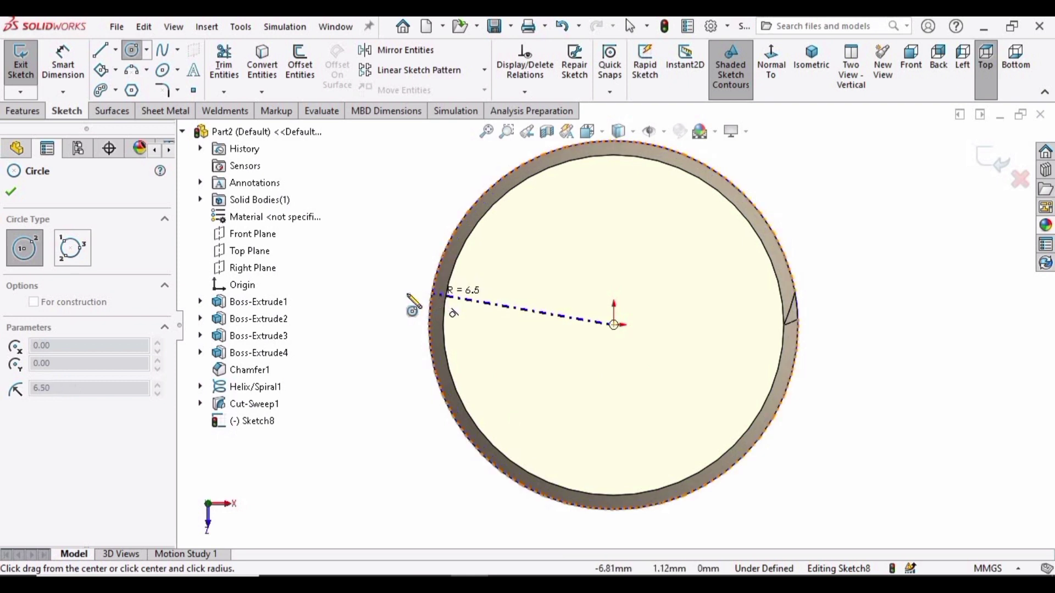
left_click(435, 299)
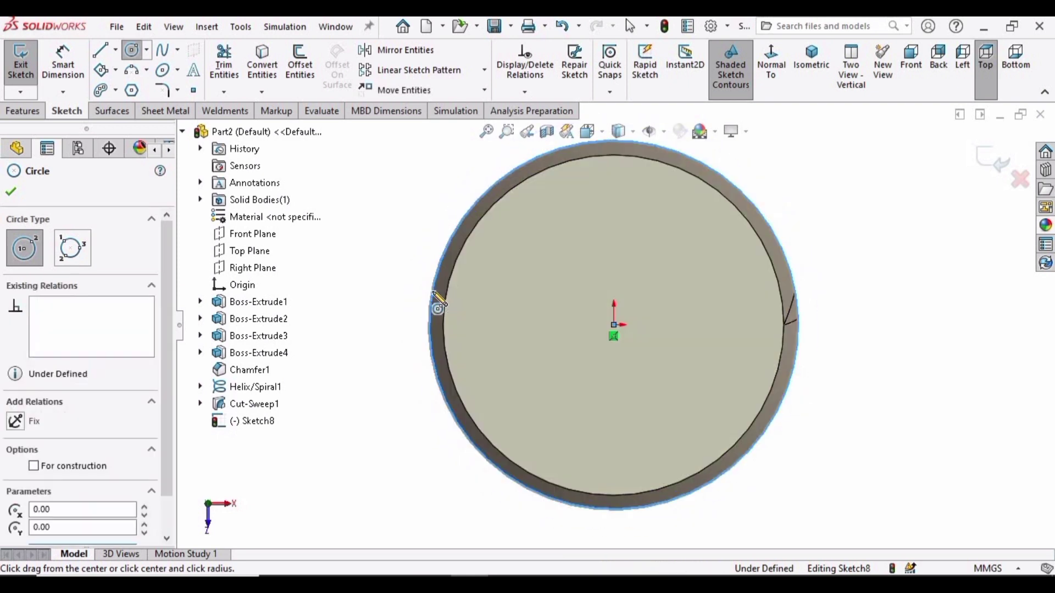
left_click(10, 193)
- Draw a 12 mm diameter concentric circle on the top face's inner edge and make it construction geometry
left_click(132, 51)
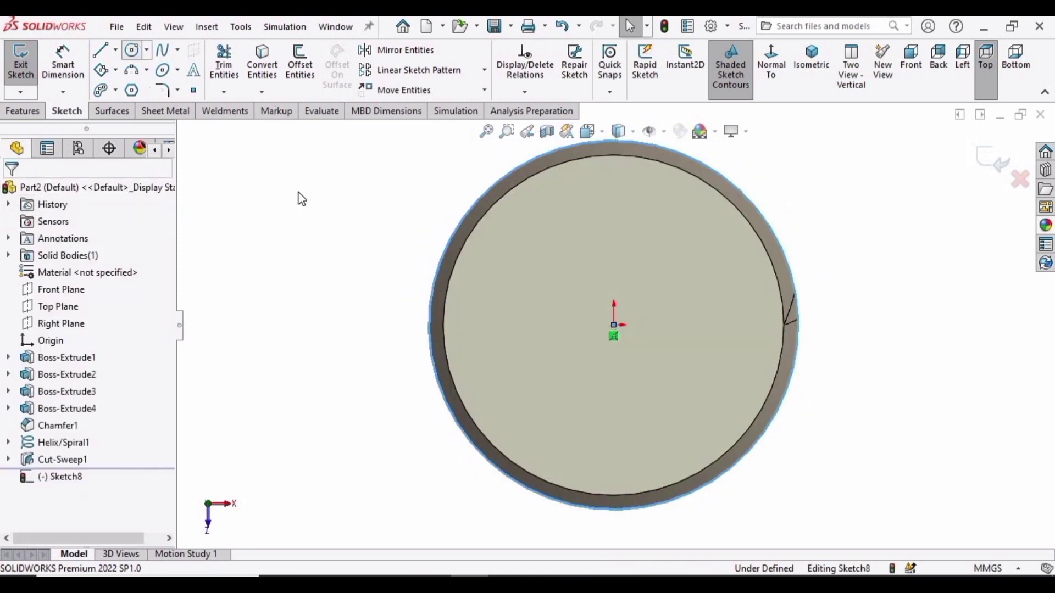
left_click(614, 325)
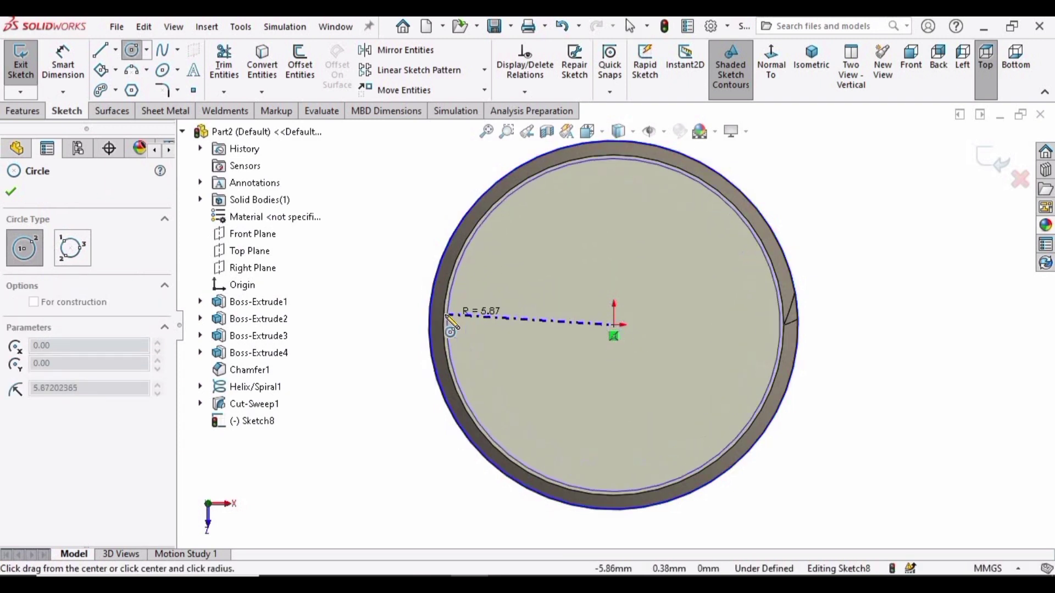
left_click(452, 323)
key("Escape")
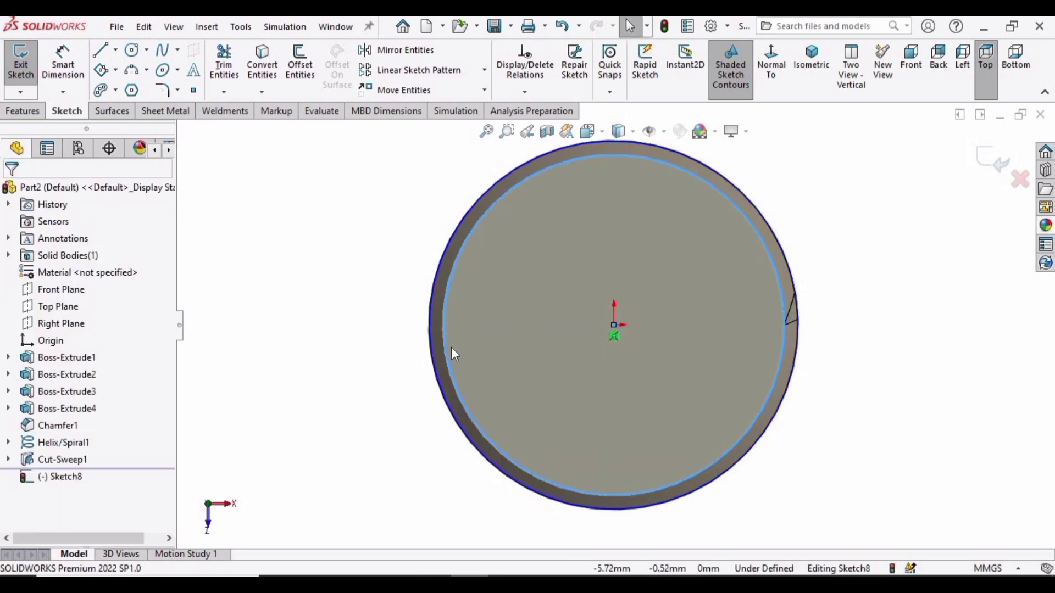
left_click(449, 375)
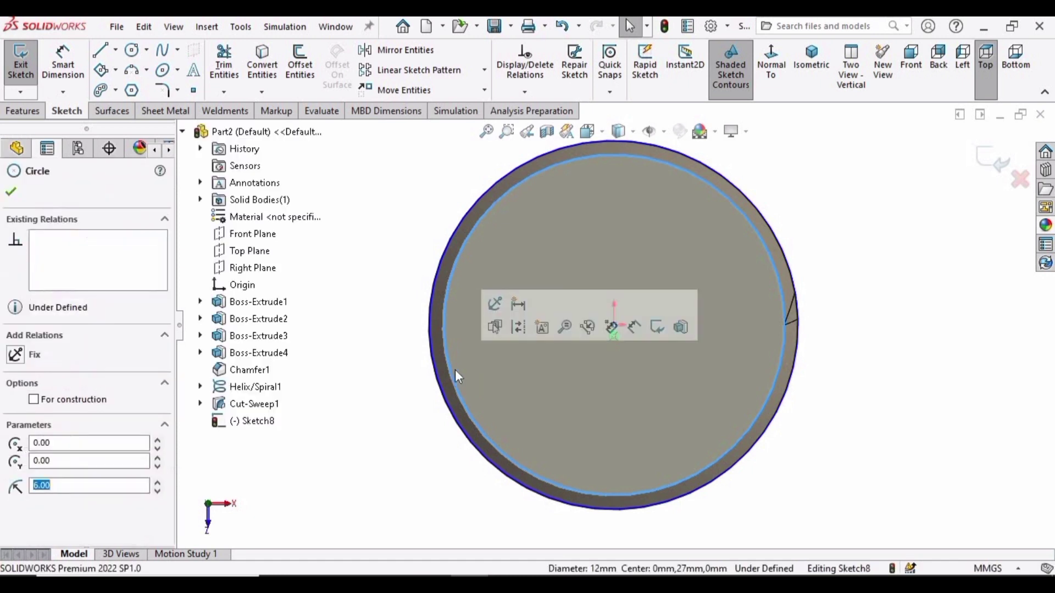
left_click(520, 332)
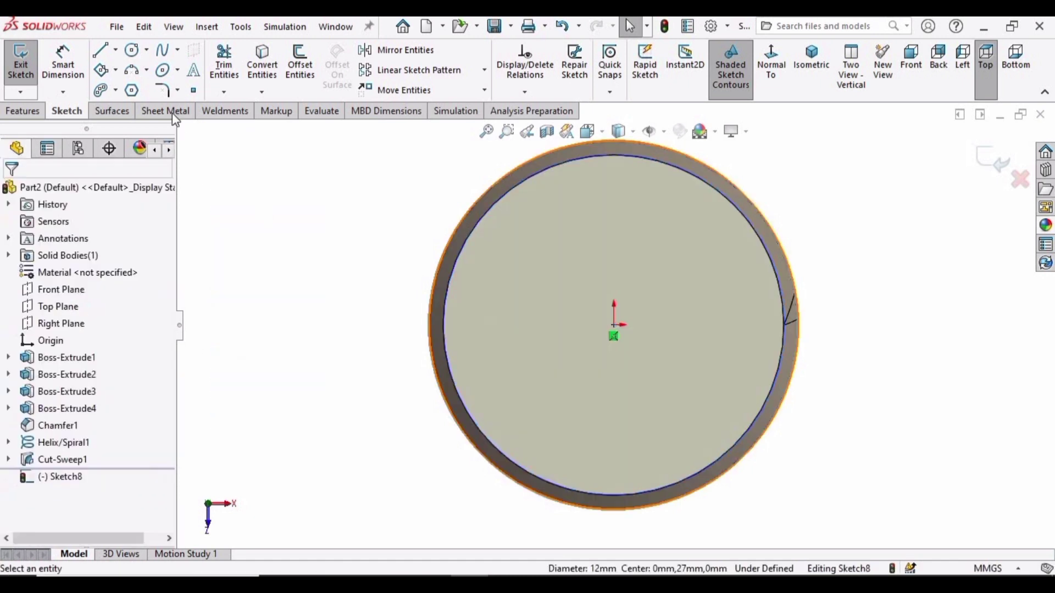
- Draw a horizontal centerline from the origin to the outer circle on the side opposite the groove, then exit the sketch
left_click(116, 50)
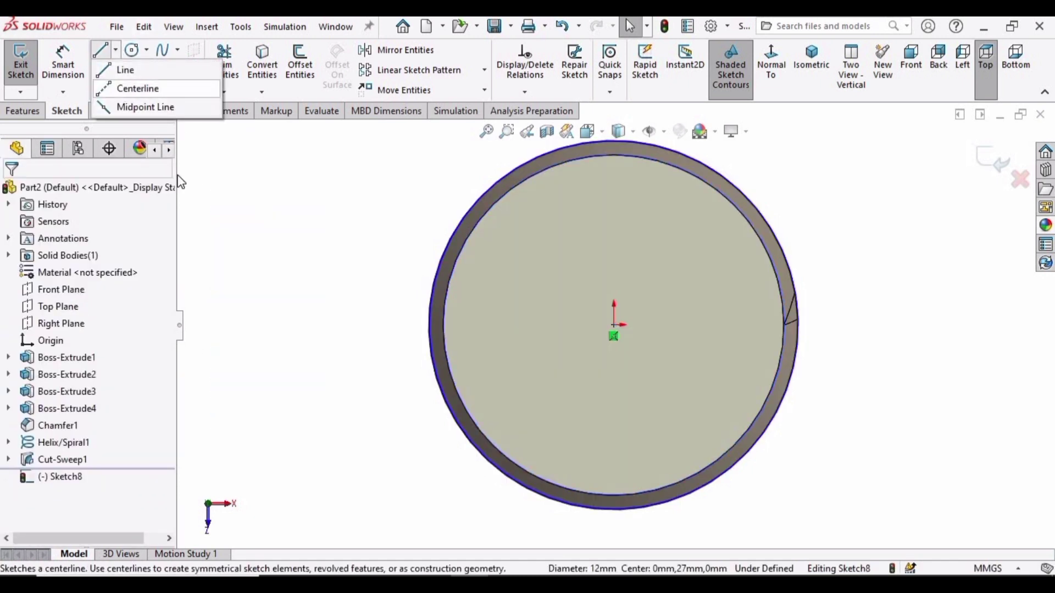
left_click(138, 87)
left_click(614, 324)
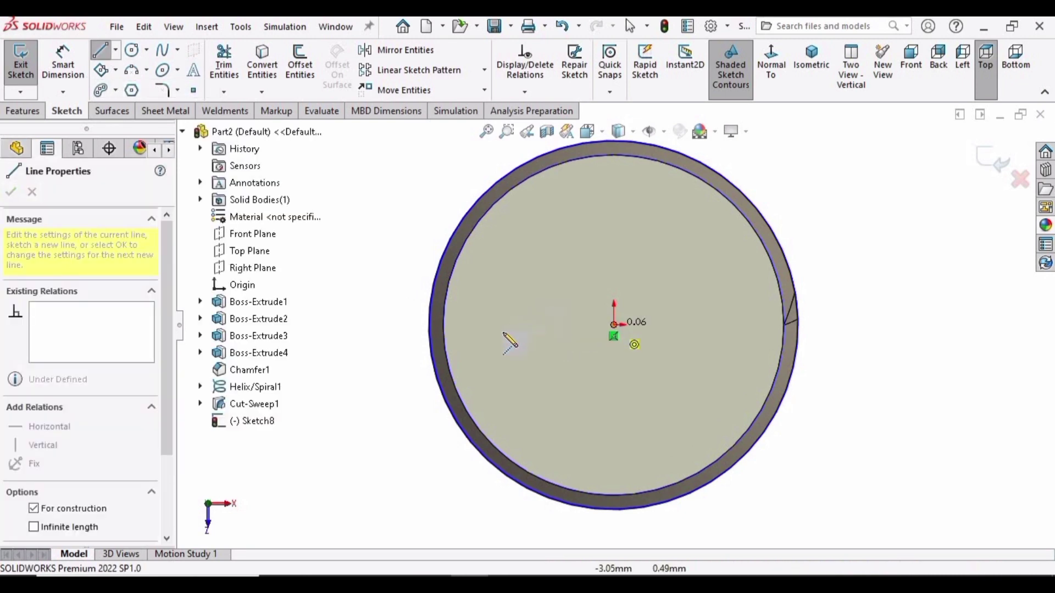
left_click(429, 324)
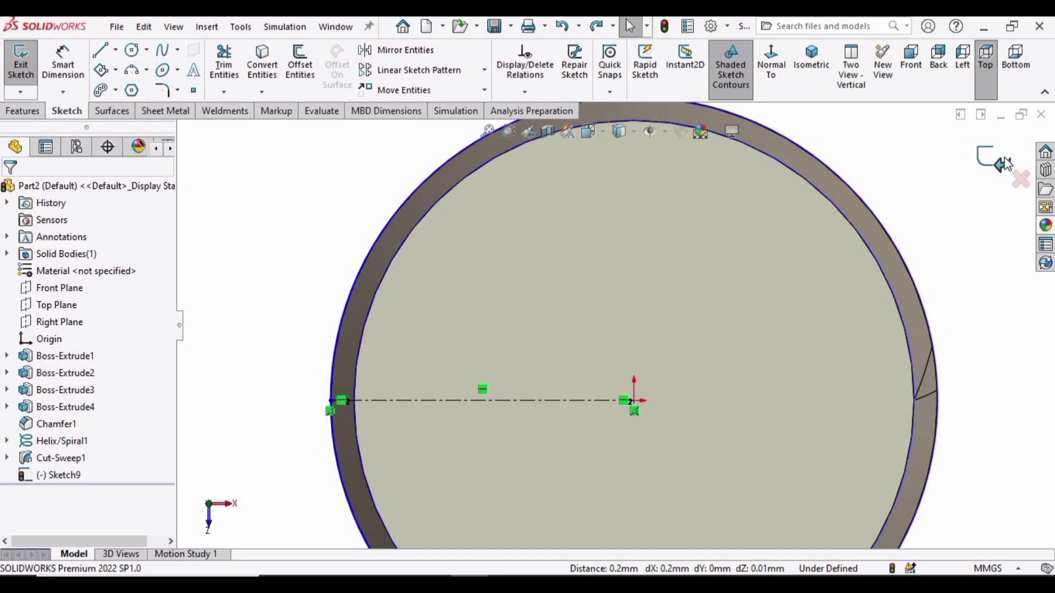
left_click(1000, 164)
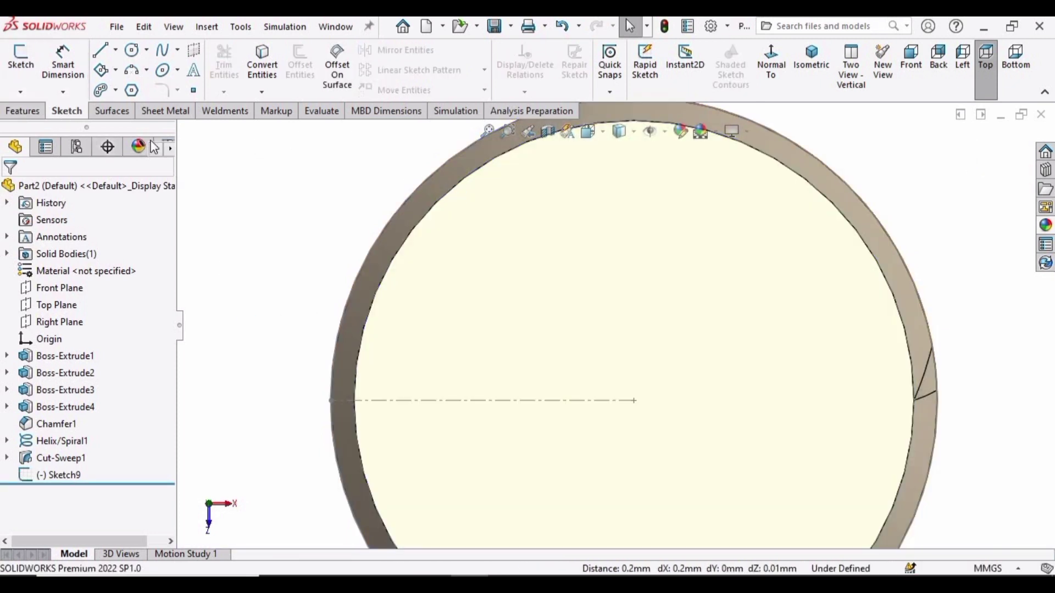
- Start another sketch on the top face and draw a tilted 3 Point Center Rectangle centred on the centerline's outer end
left_click(506, 301)
left_click(567, 246)
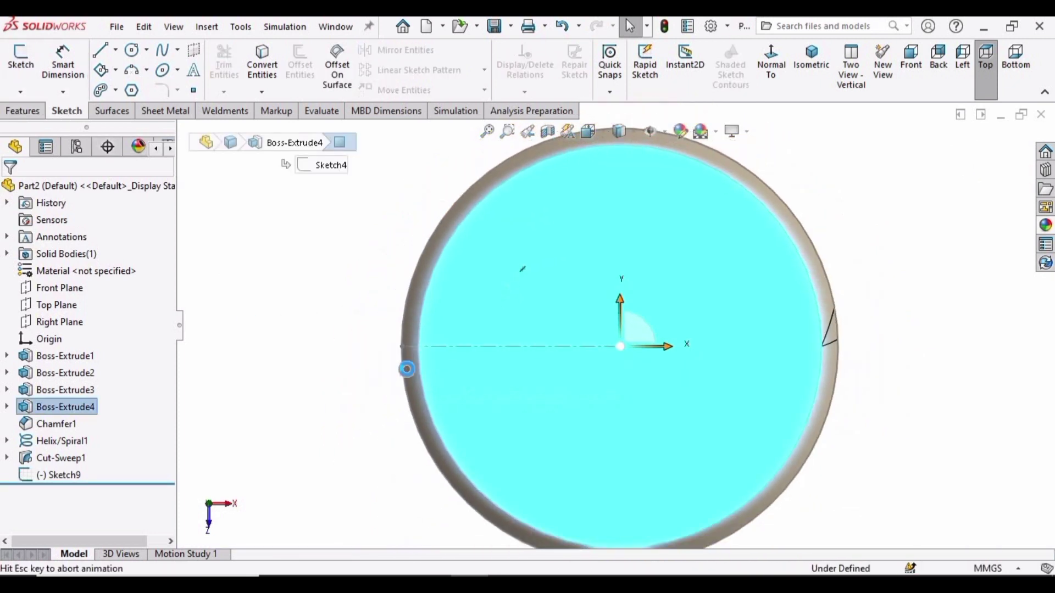
left_click(116, 70)
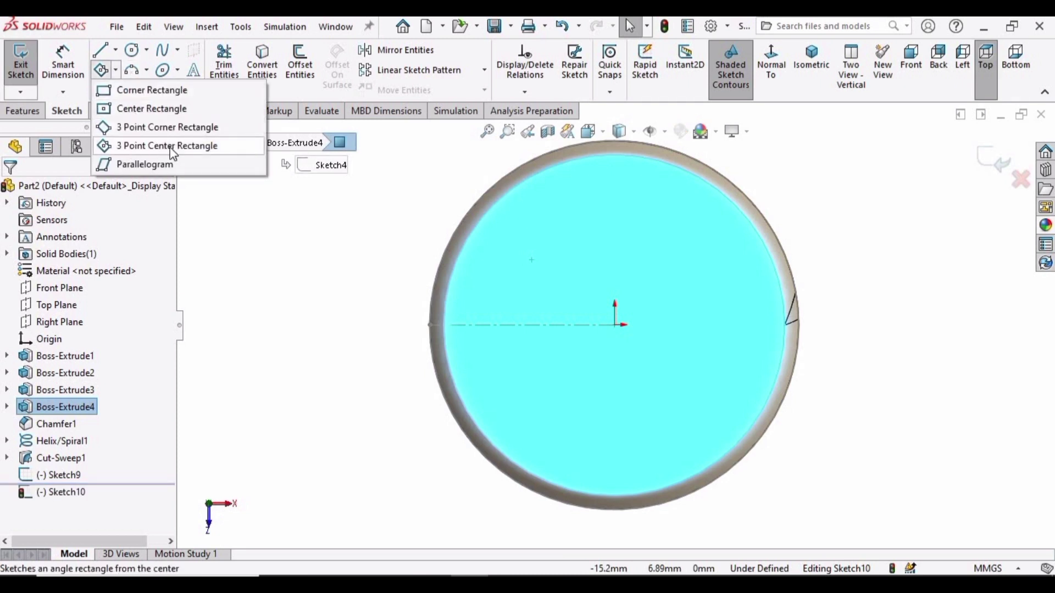
left_click(173, 147)
scroll(406, 347, "down", 5)
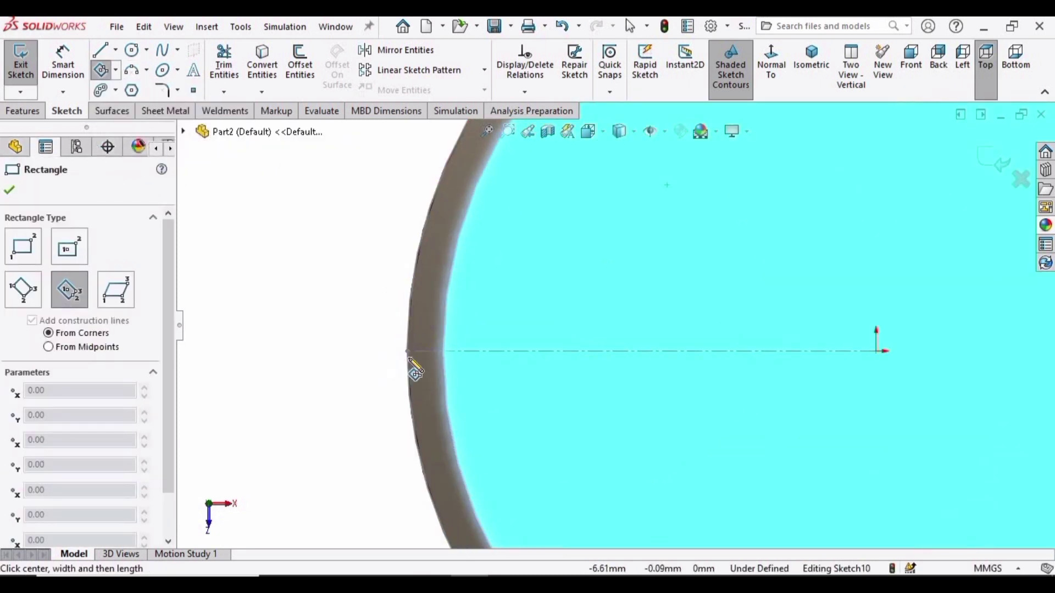
left_click(407, 351)
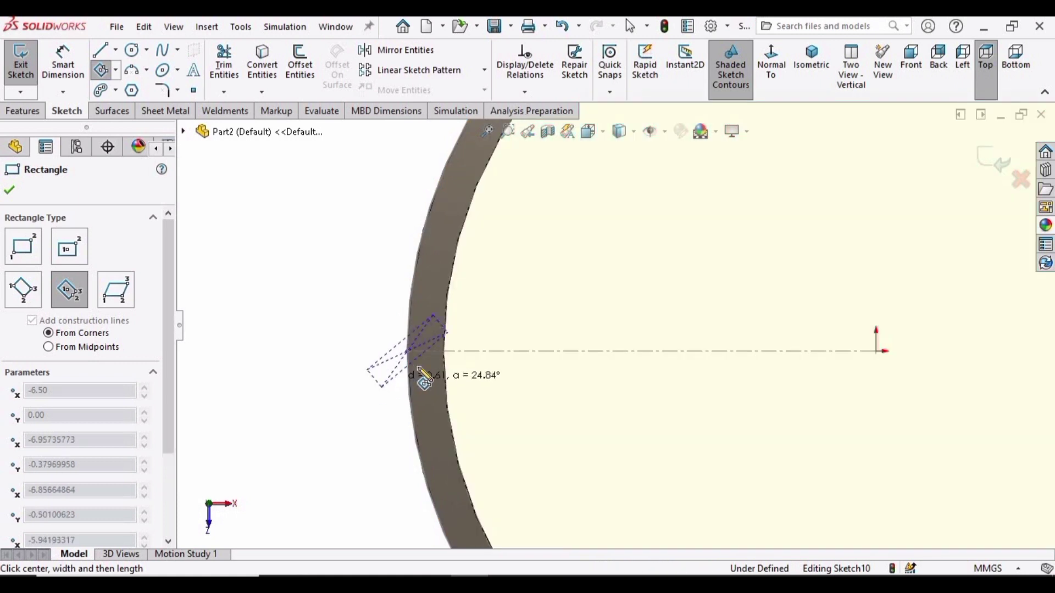
left_click(442, 366)
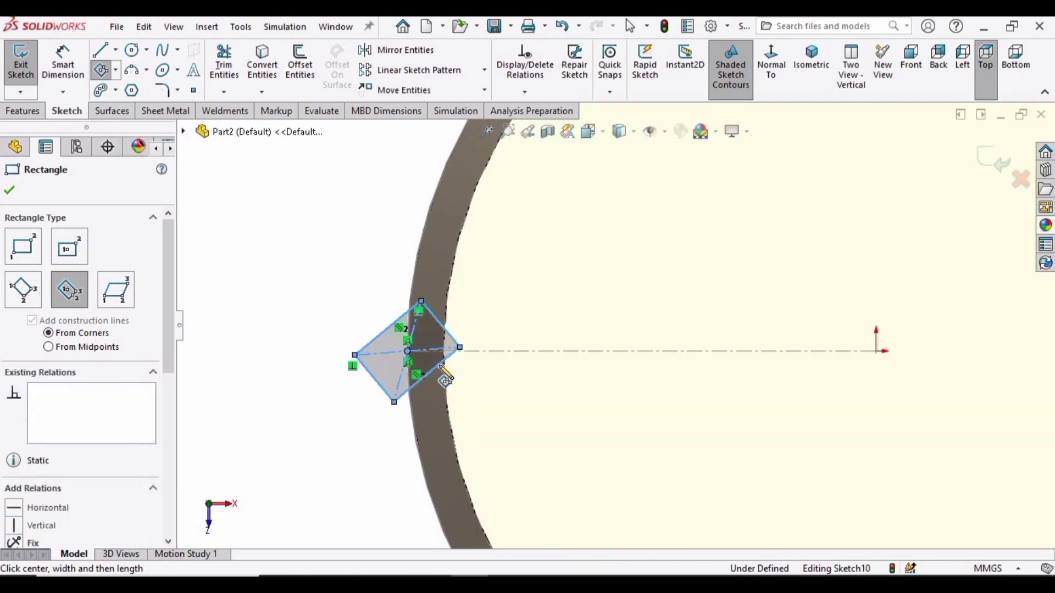
key("Escape")
- Move the rectangle's inner corner onto the point where the centerline crosses the top face's inner edge
scroll(464, 282, "down", 3)
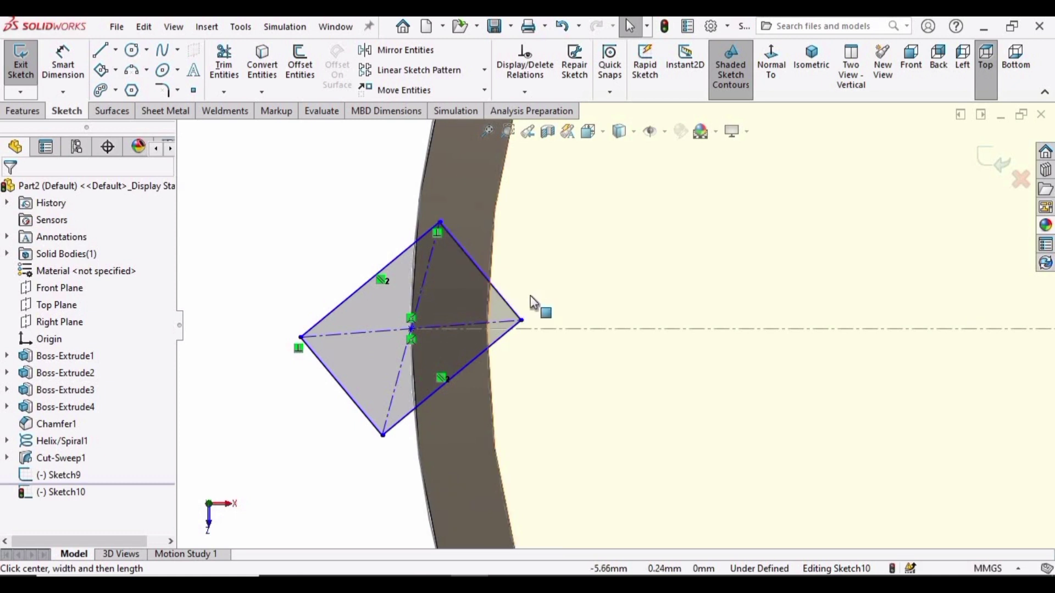
scroll(525, 340, "down", 3)
left_click_drag(526, 339, 477, 348)
left_click(293, 252)
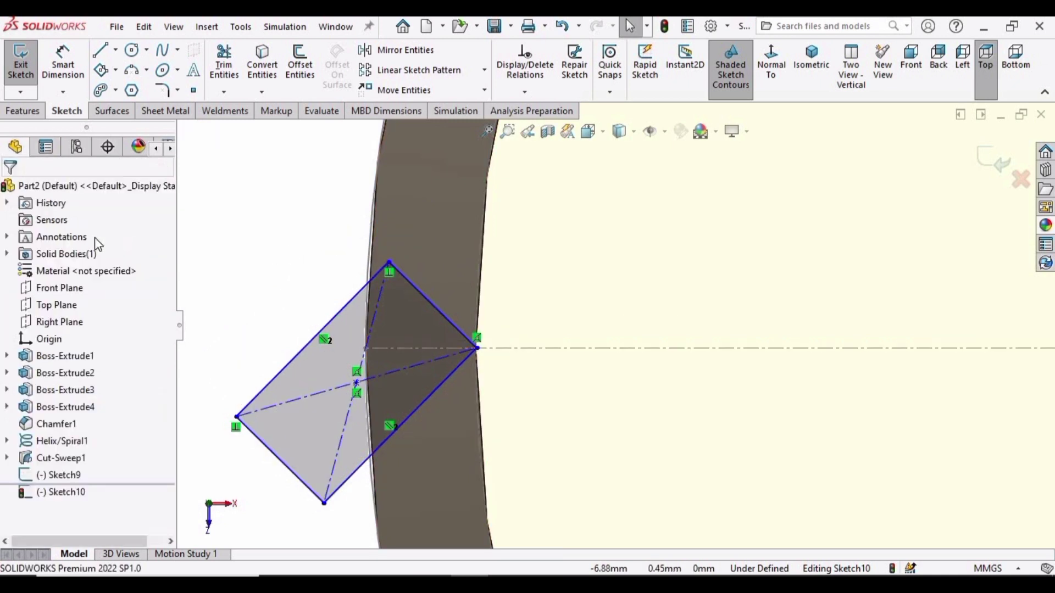
- Make the rectangle's upper corner coincident with the outer circle of Sketch9
left_click(389, 262)
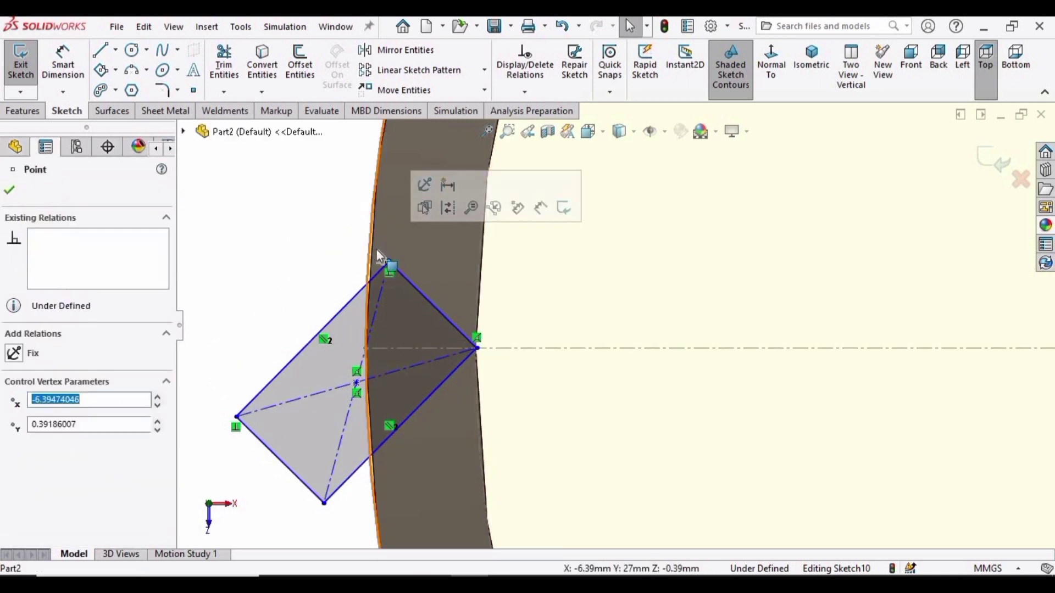
left_click(368, 252, "ctrl")
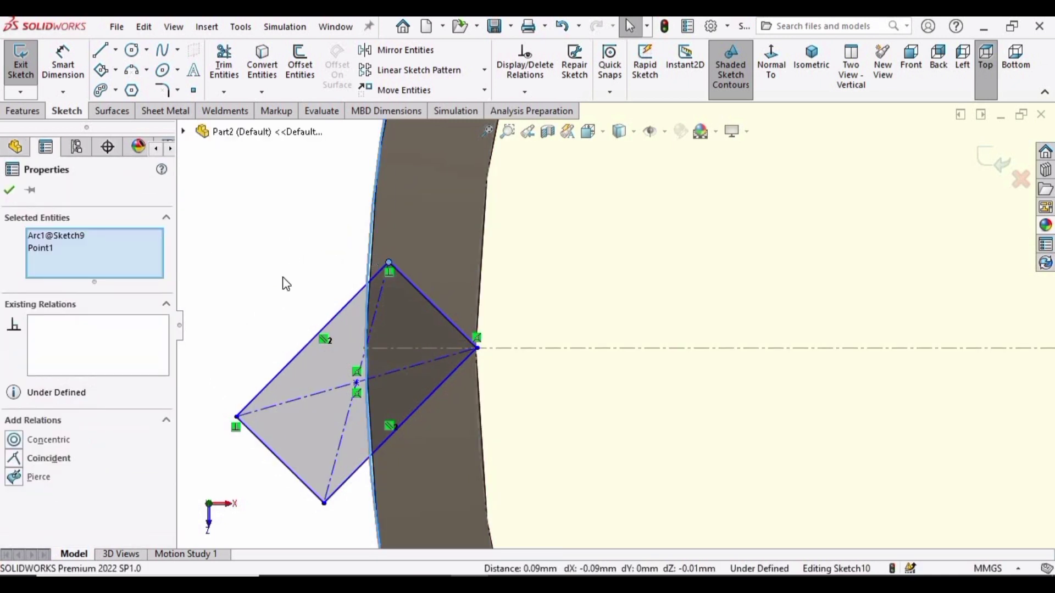
left_click(49, 458)
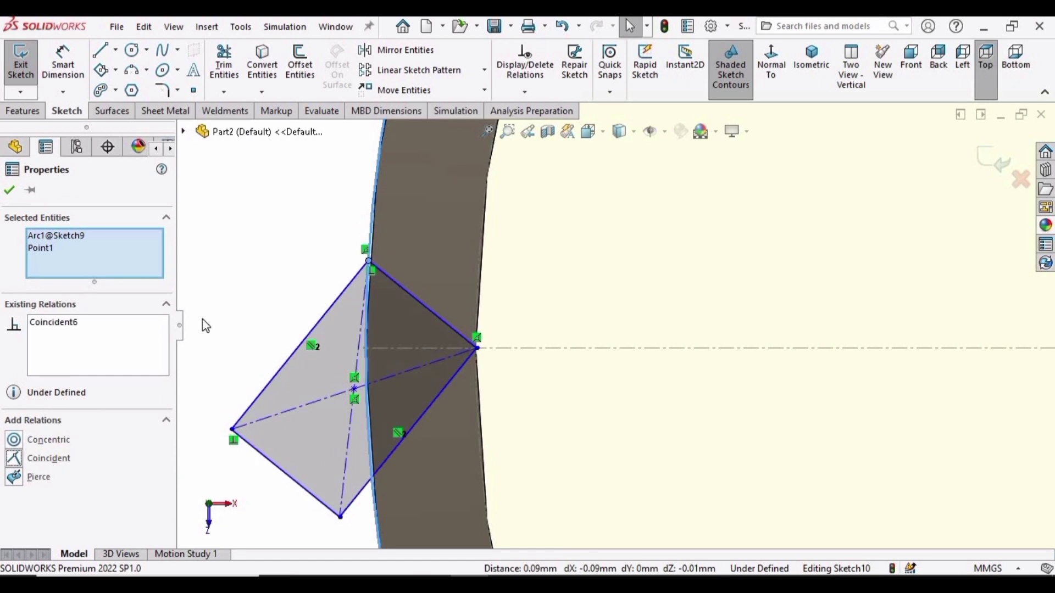
left_click(8, 191)
scroll(224, 312, "up", 4)
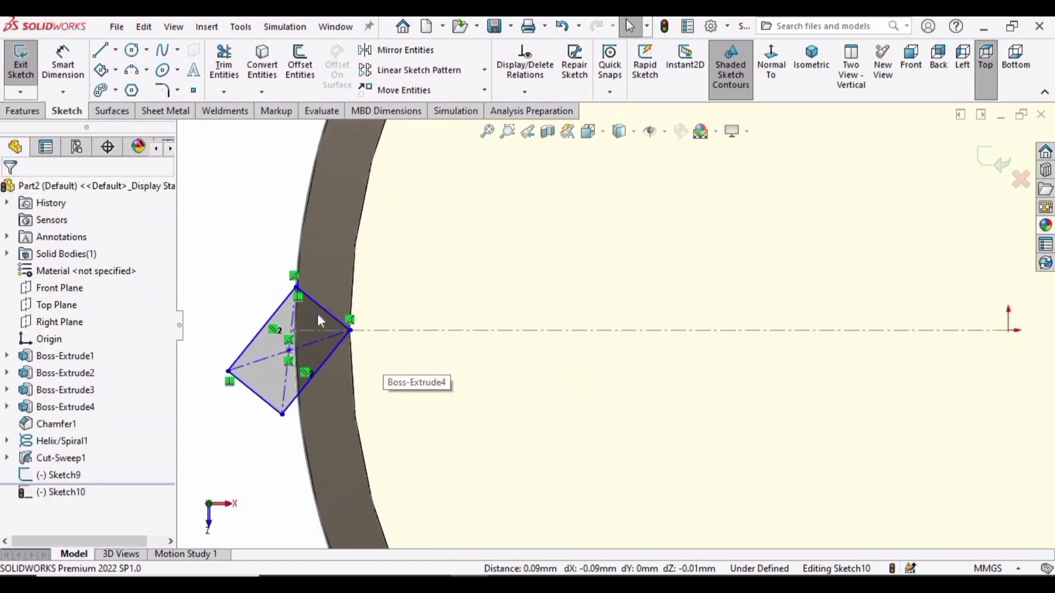
- Dimension the rectangle's side between its inner corner and the corner on the outer circle, keeping the length as drawn
left_click(70, 75)
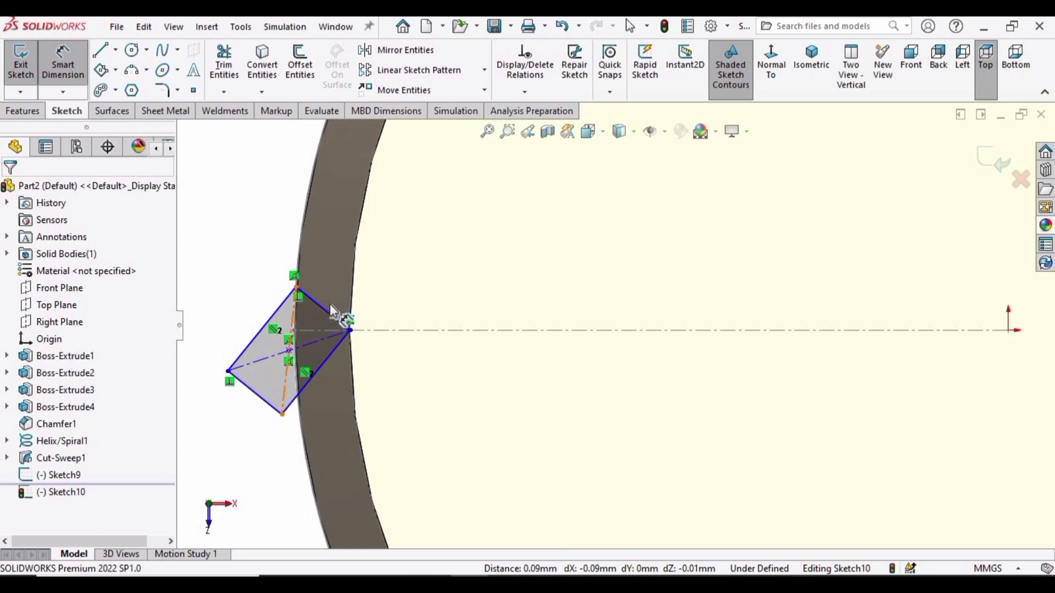
left_click(332, 317)
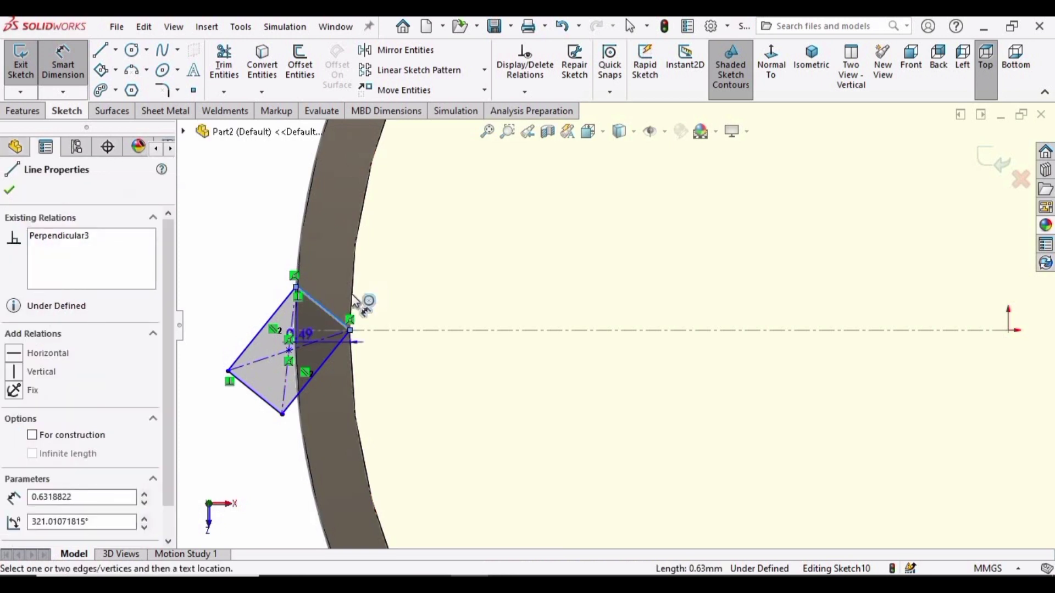
left_click(242, 459)
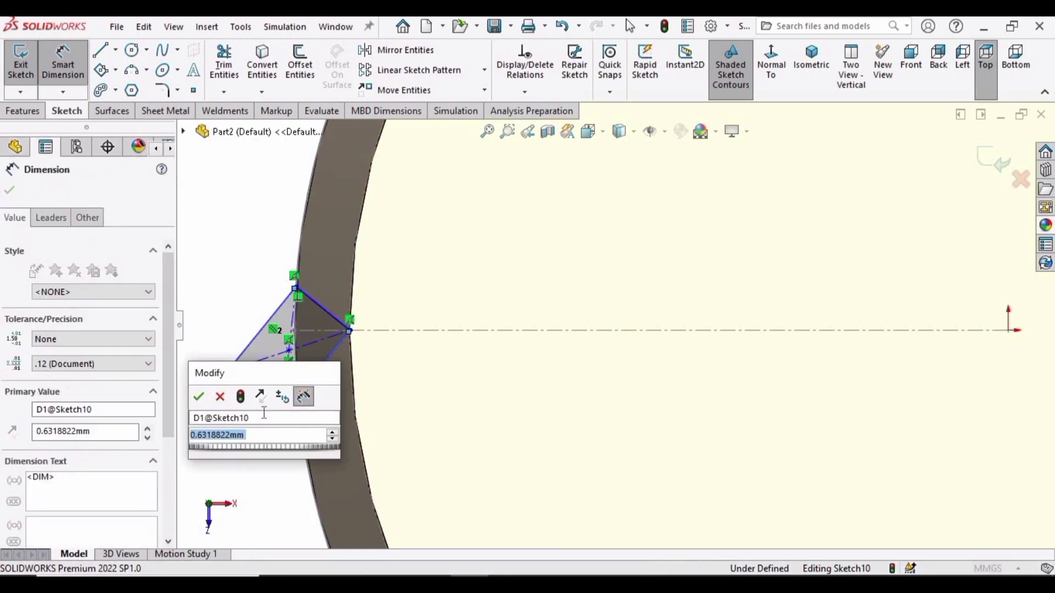
left_click(199, 397)
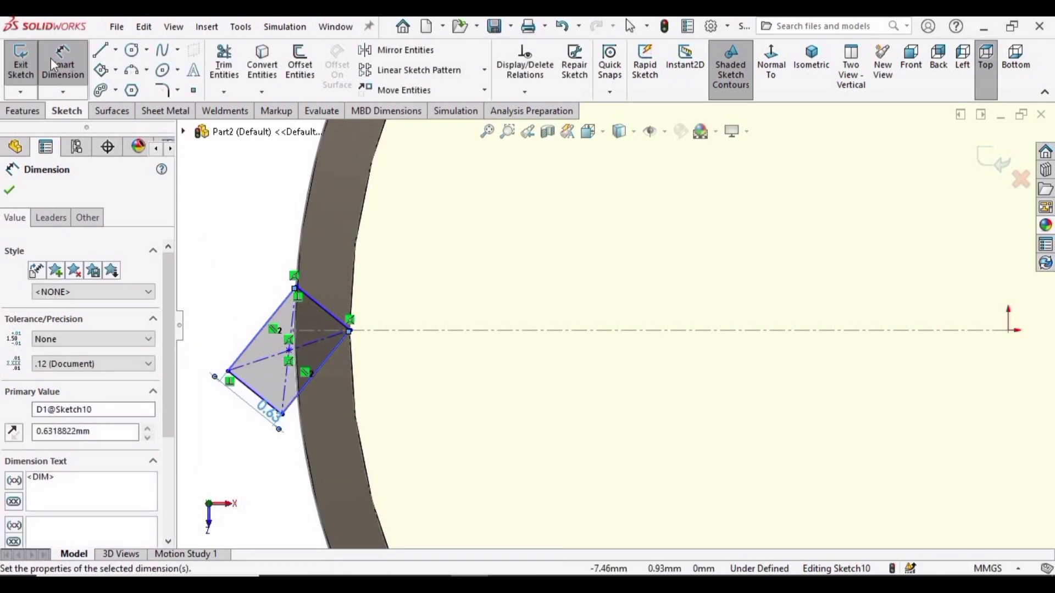
- Set the rectangle's adjacent outer side to 0.63 mm and exit the sketch
left_click(254, 308)
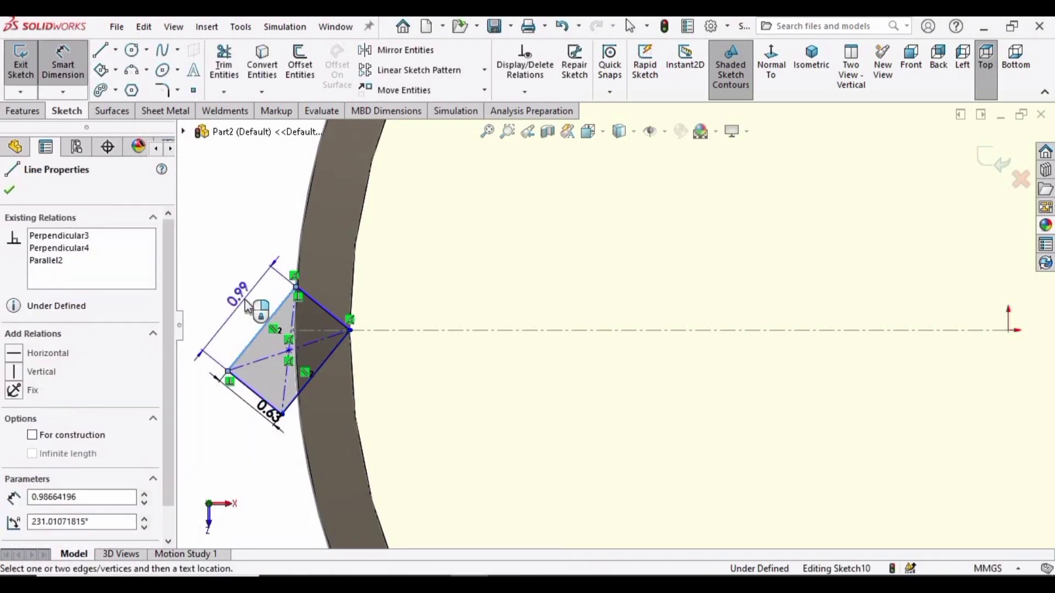
left_click(247, 307)
type("0.")
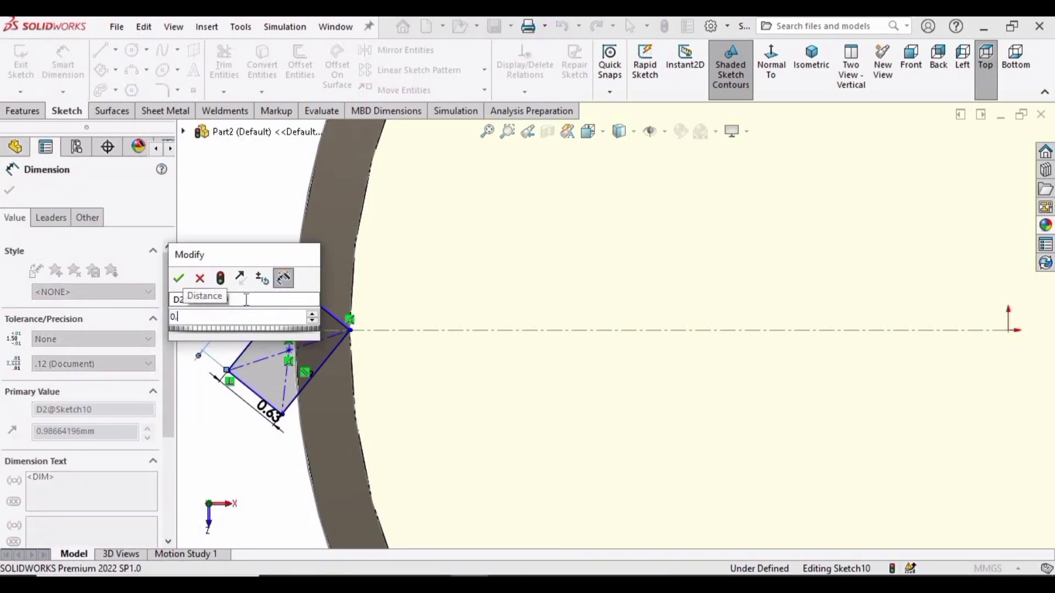
type("63")
key("Return")
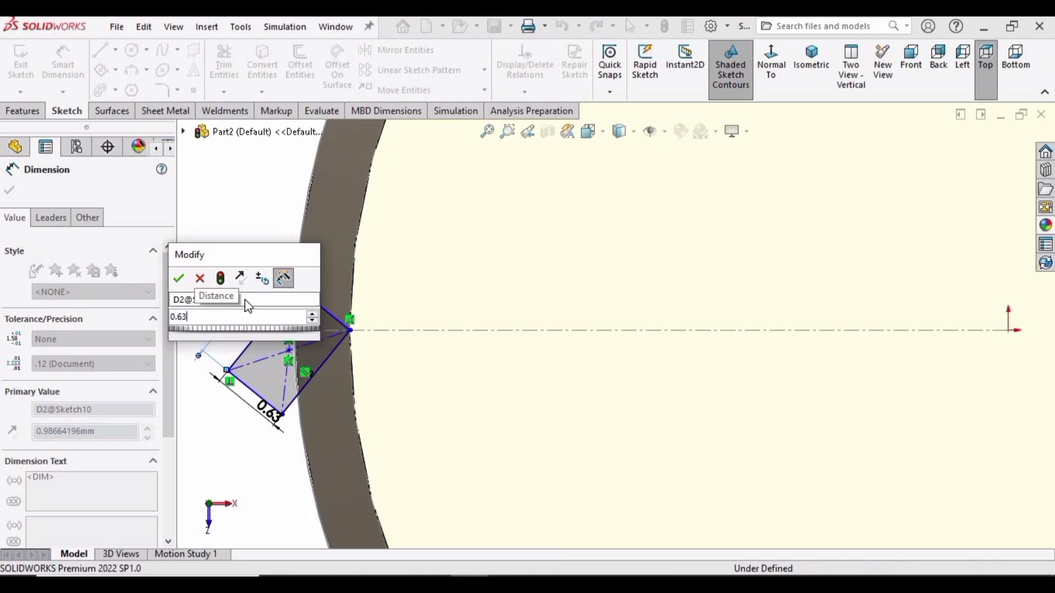
left_click(11, 190)
scroll(604, 302, "up", 2)
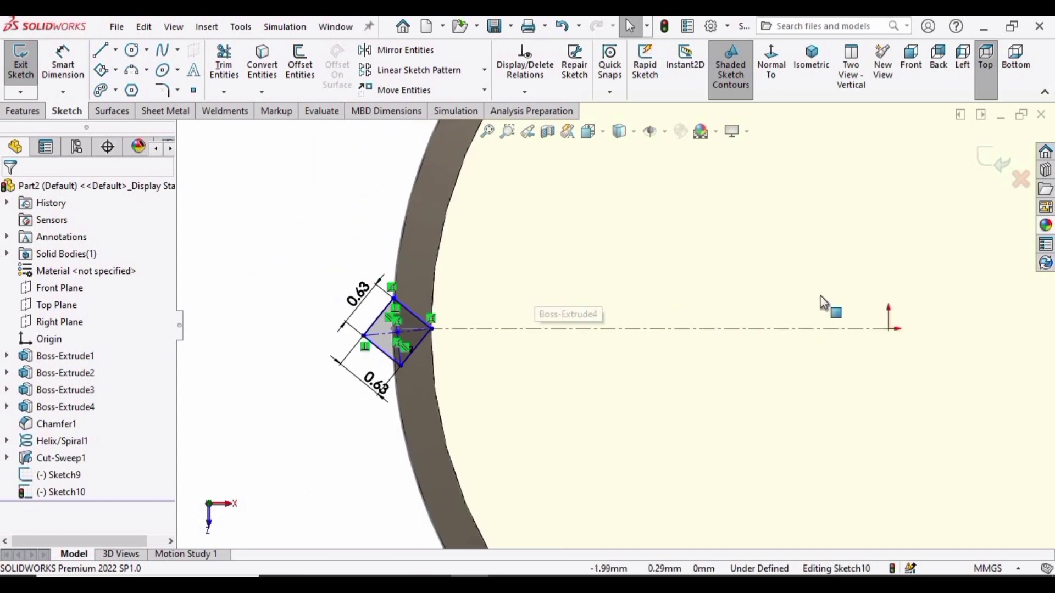
scroll(676, 281, "down", 3)
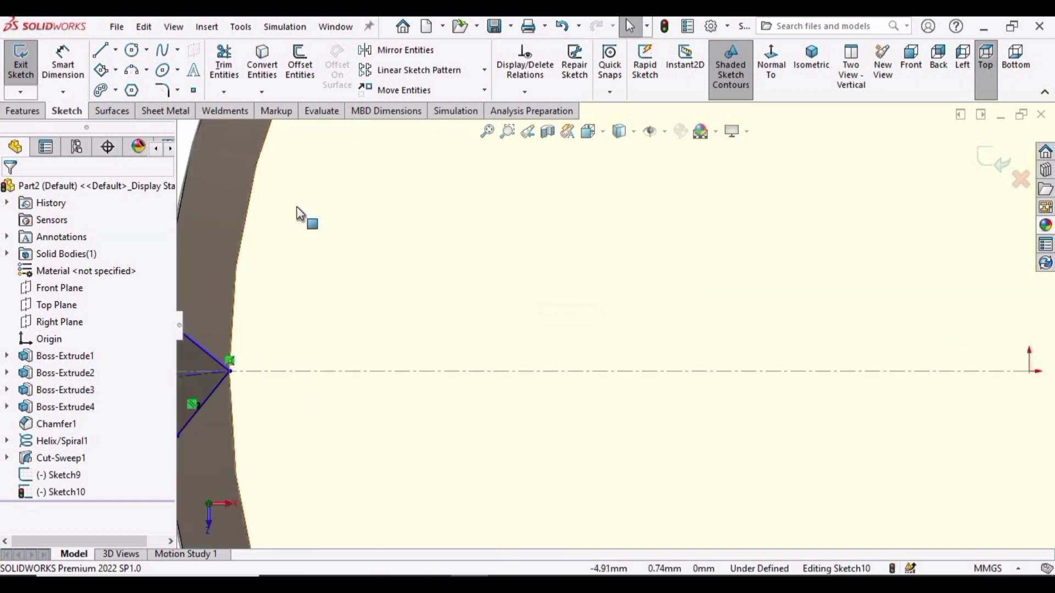
scroll(298, 208, "up", 1)
left_click(996, 160)
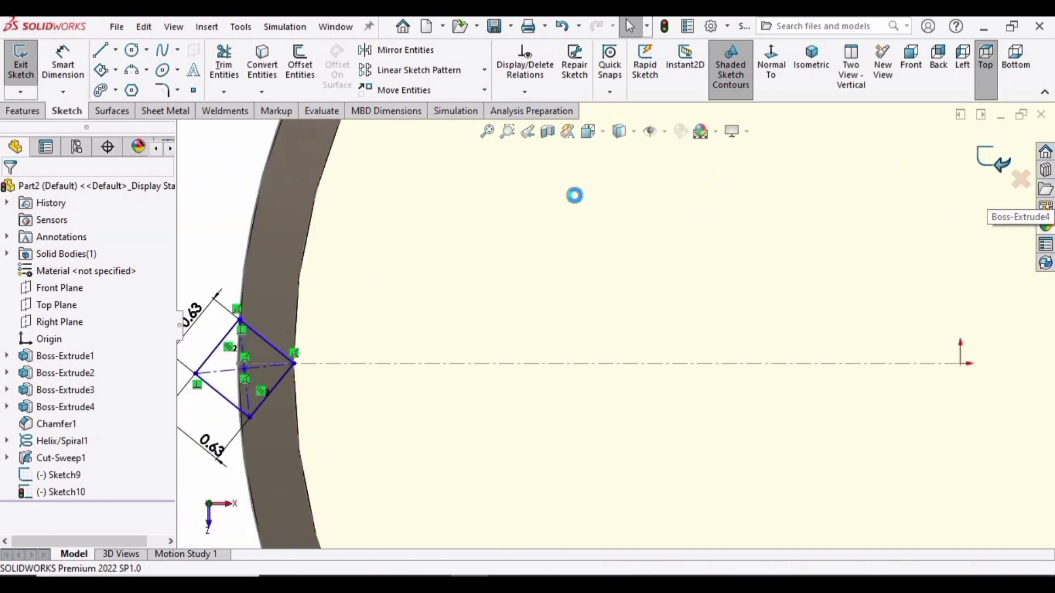
- Start a Helix and Spiral on the 13 mm circle of Sketch9 and set its start angle to 270 degrees
left_click(249, 238)
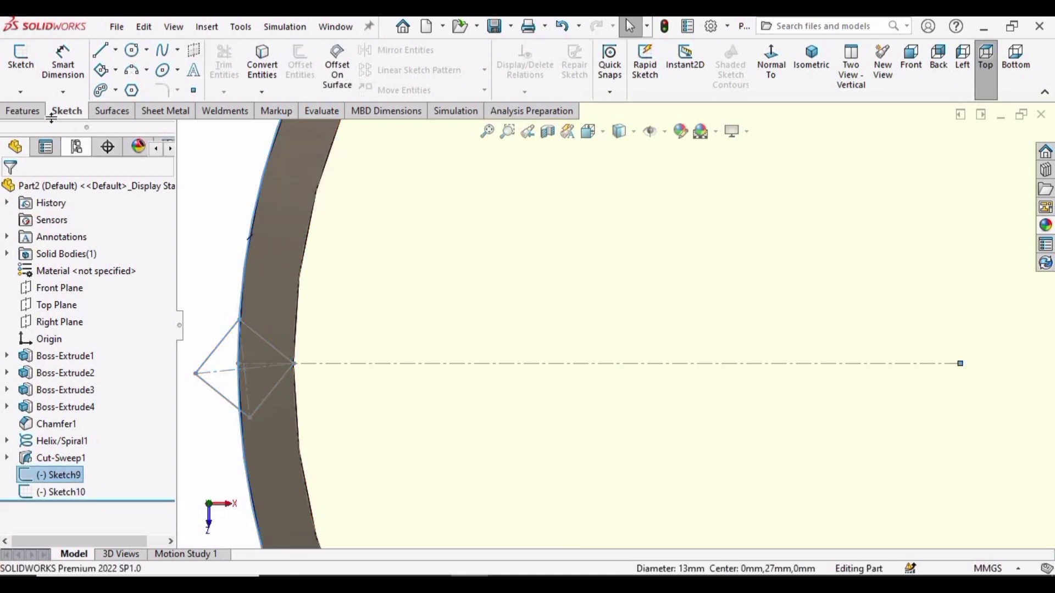
left_click(22, 110)
left_click(657, 95)
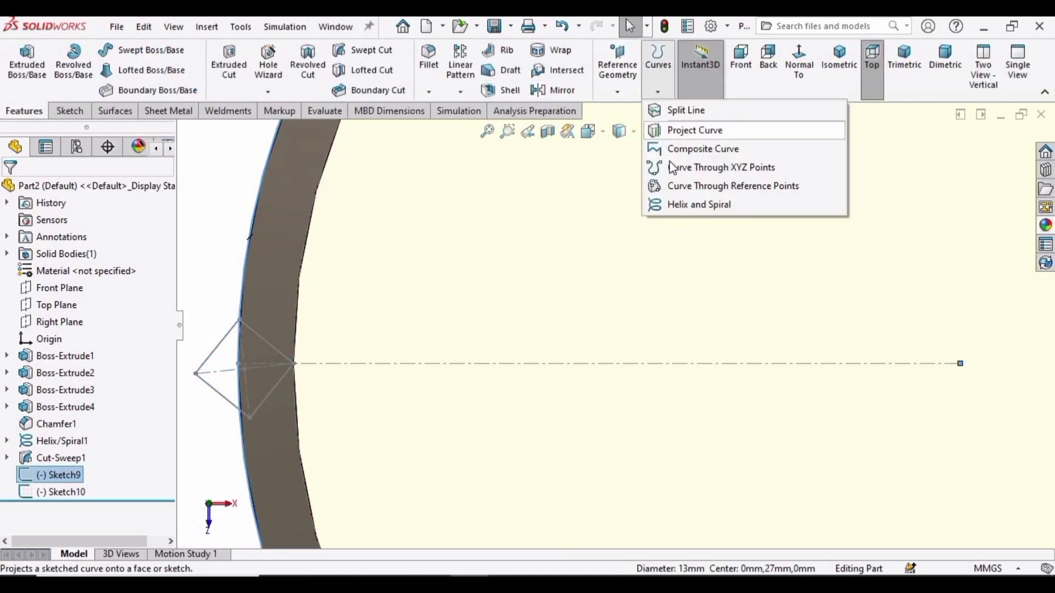
left_click(686, 210)
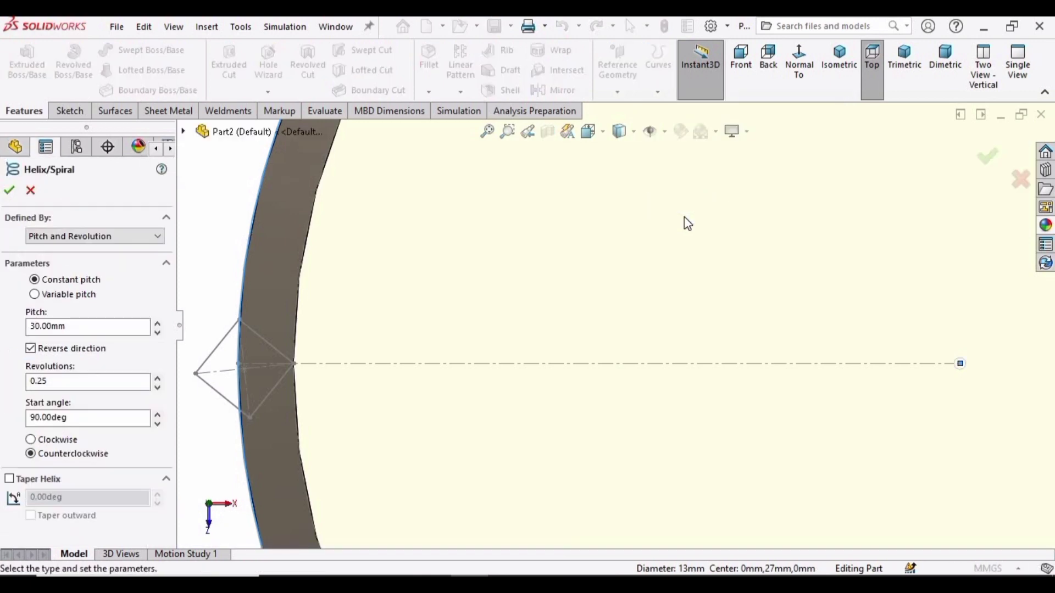
middle_click_drag(577, 278, 500, 385)
scroll(617, 321, "up", 5)
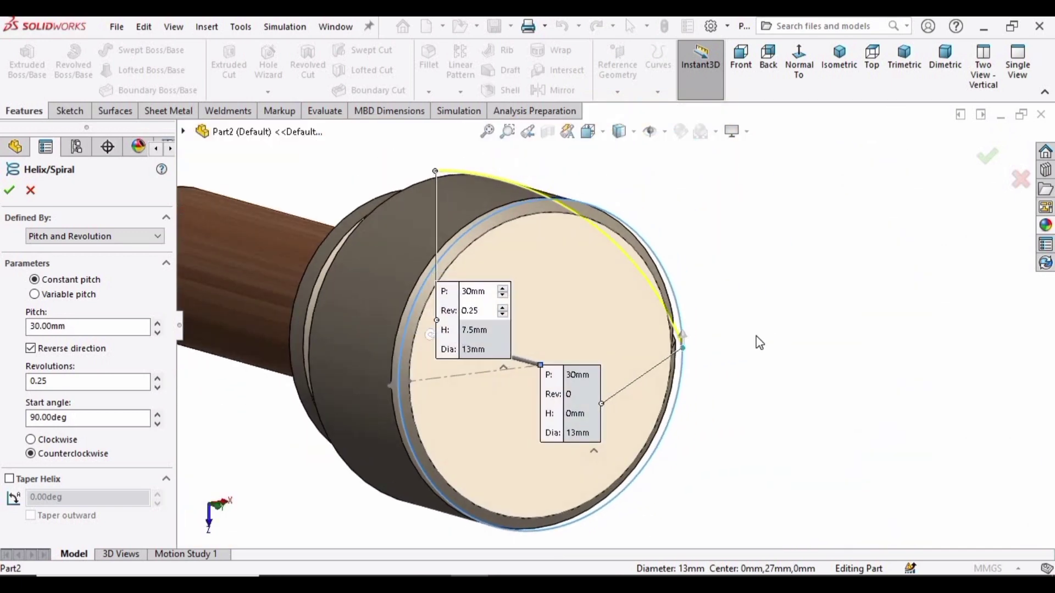
scroll(654, 351, "down", 2)
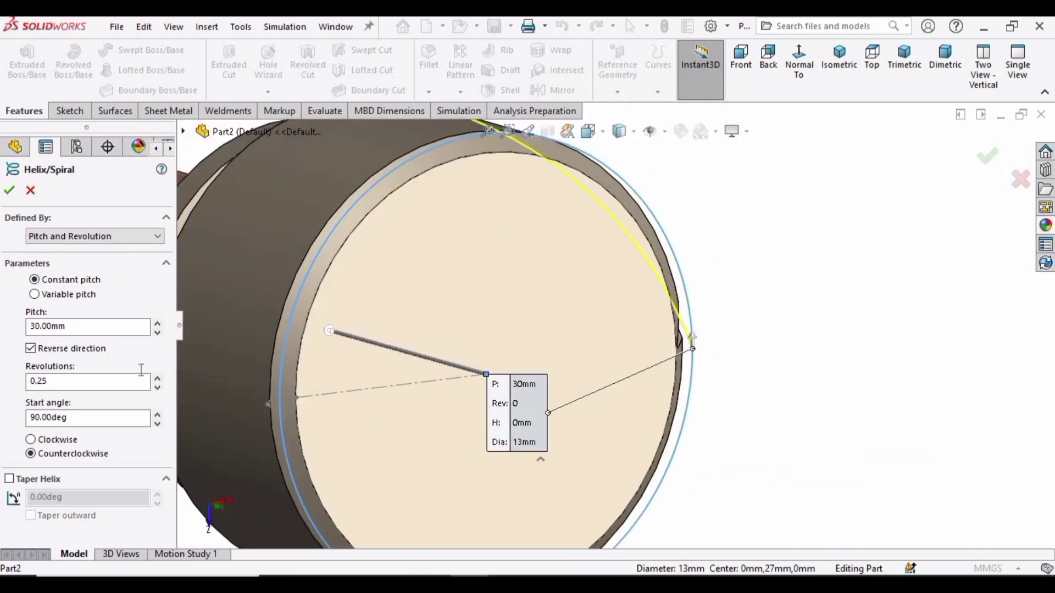
left_click(82, 422)
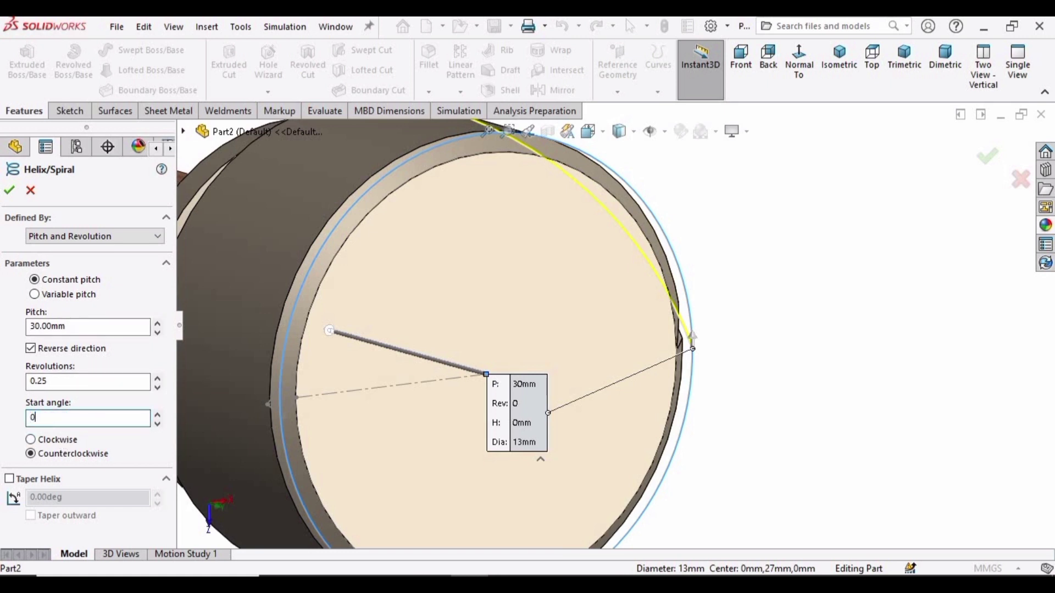
type("0")
key("Return")
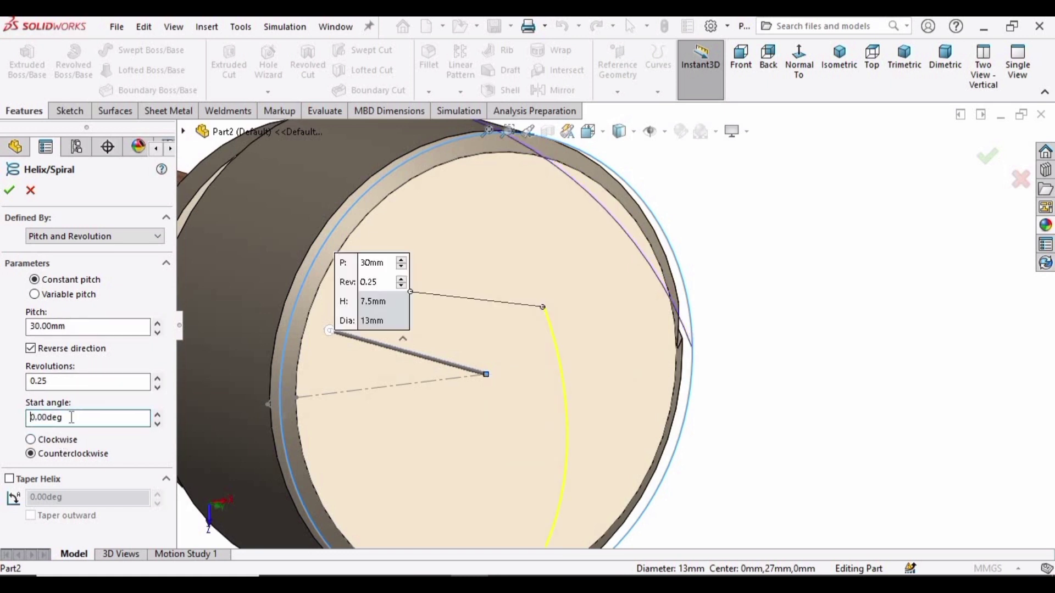
type("270")
key("Return")
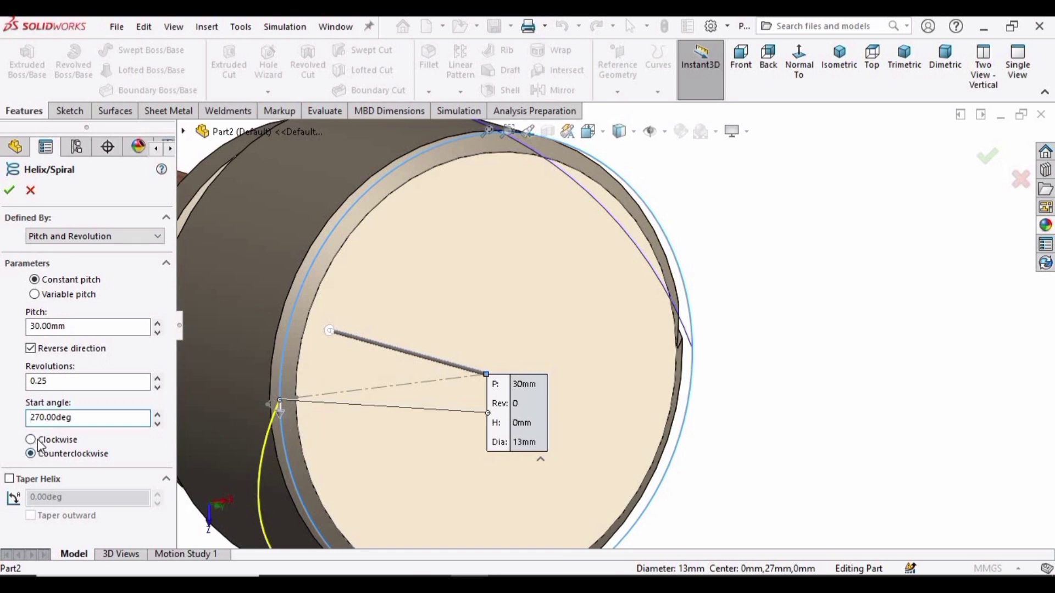
- Make the helix clockwise and create it with a 30 mm pitch and 0.25 revolutions in the reversed direction
left_click(30, 440)
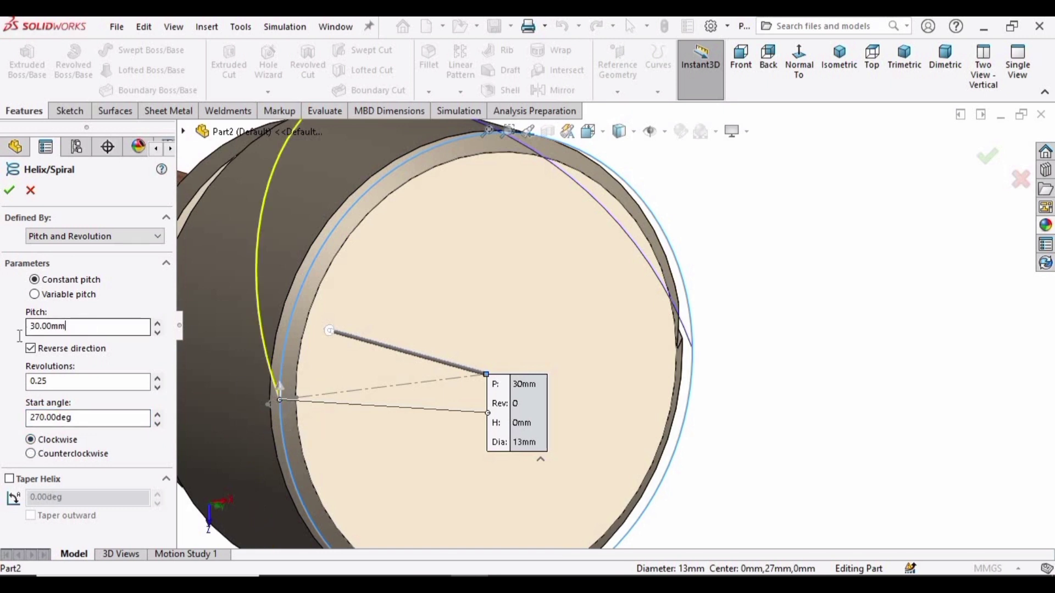
left_click_drag(67, 327, 19, 336)
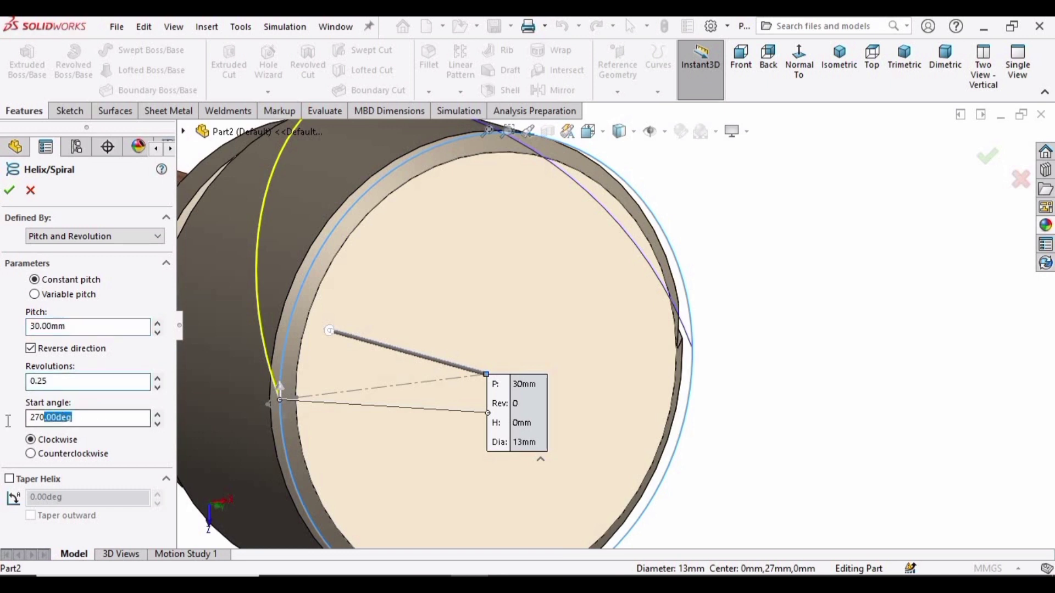
left_click(9, 190)
- Start a Swept Cut along Helix/Spiral2 with the small square Sketch10 as the sketch profile
scroll(378, 172, "up", 5)
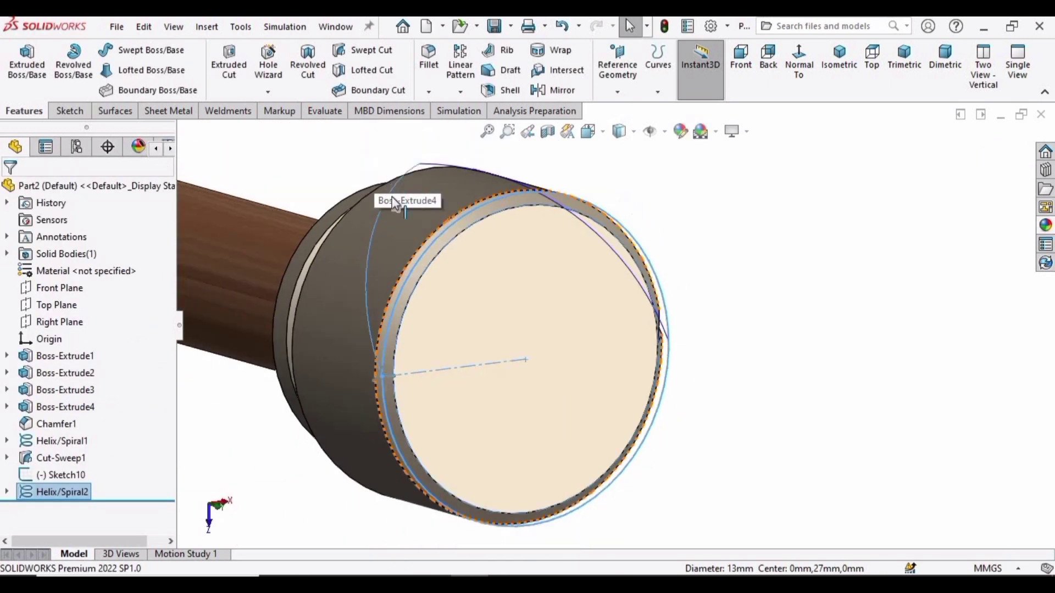
scroll(413, 232, "down", 3)
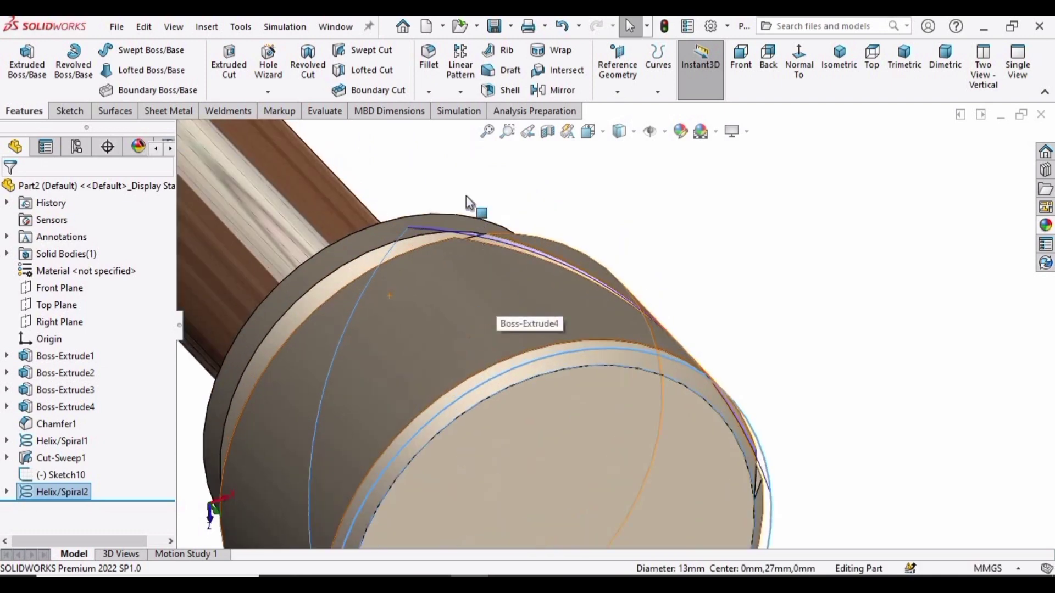
scroll(410, 225, "down", 2)
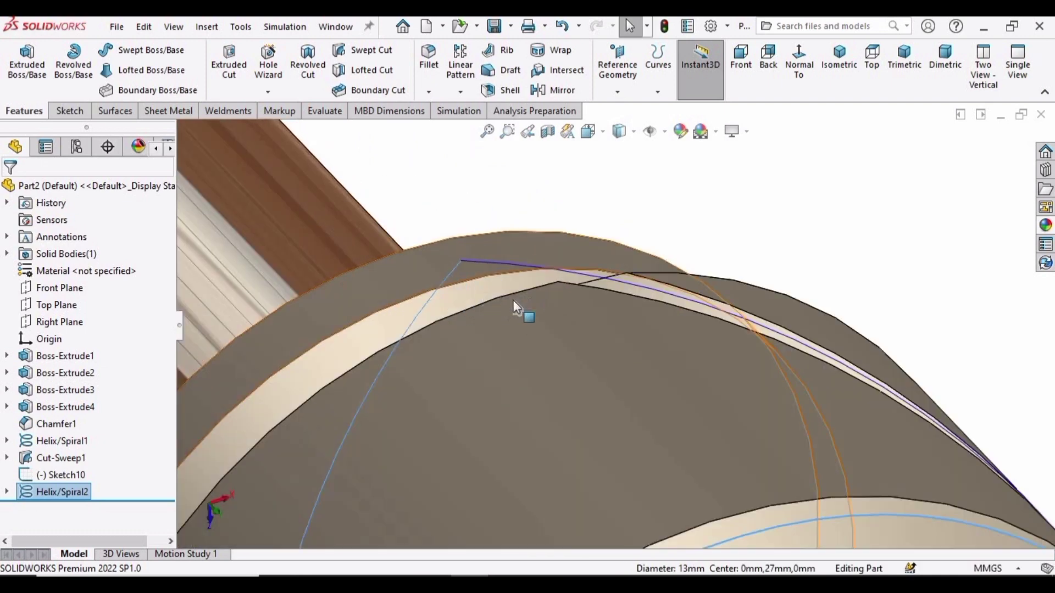
scroll(460, 430, "up", 2)
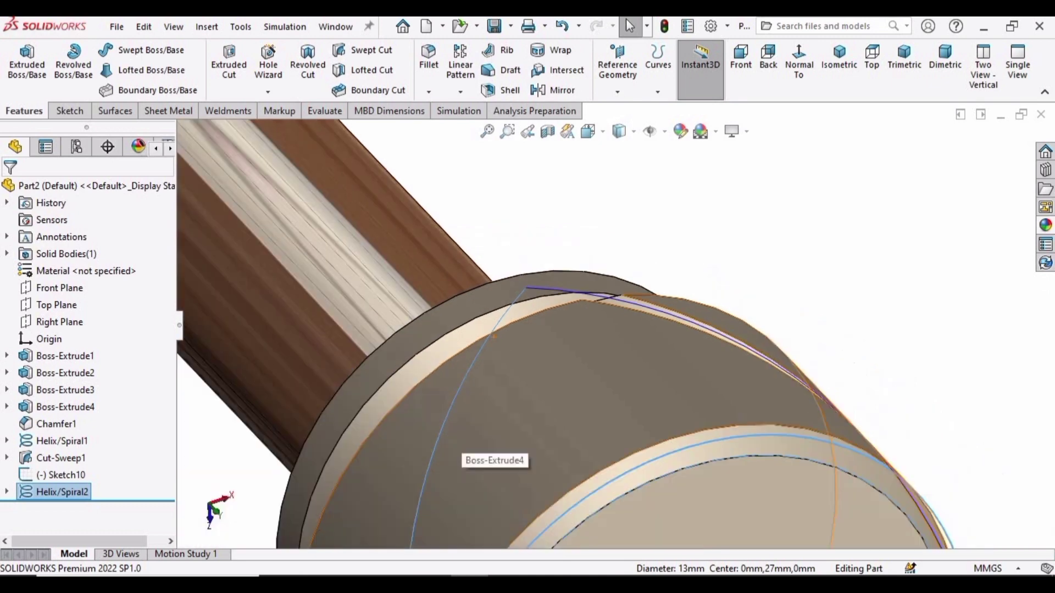
left_click(391, 55)
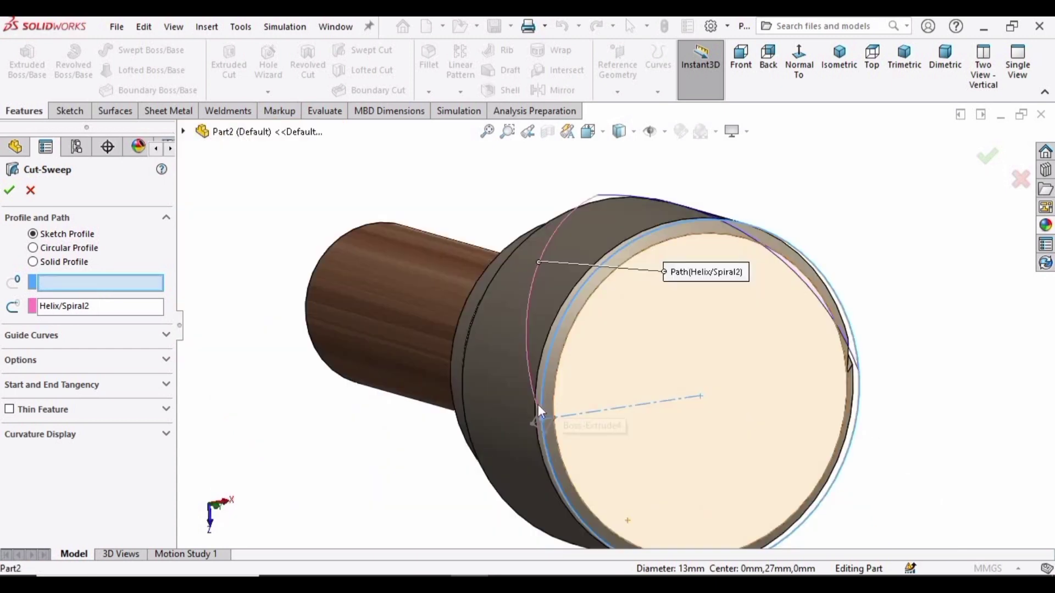
scroll(542, 413, "down", 5)
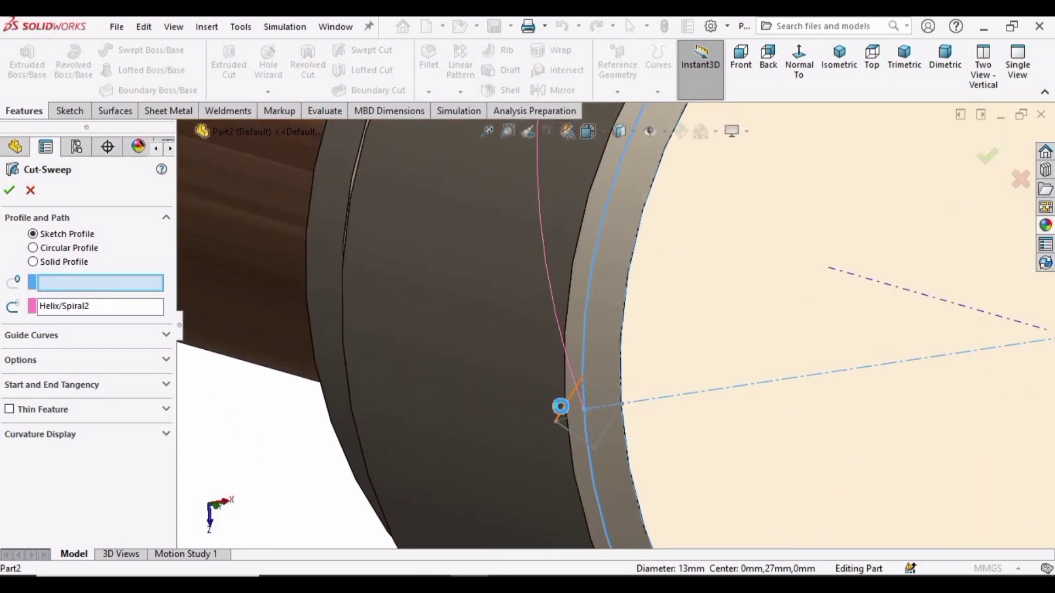
left_click(560, 407)
scroll(625, 390, "up", 5)
scroll(659, 412, "down", 5)
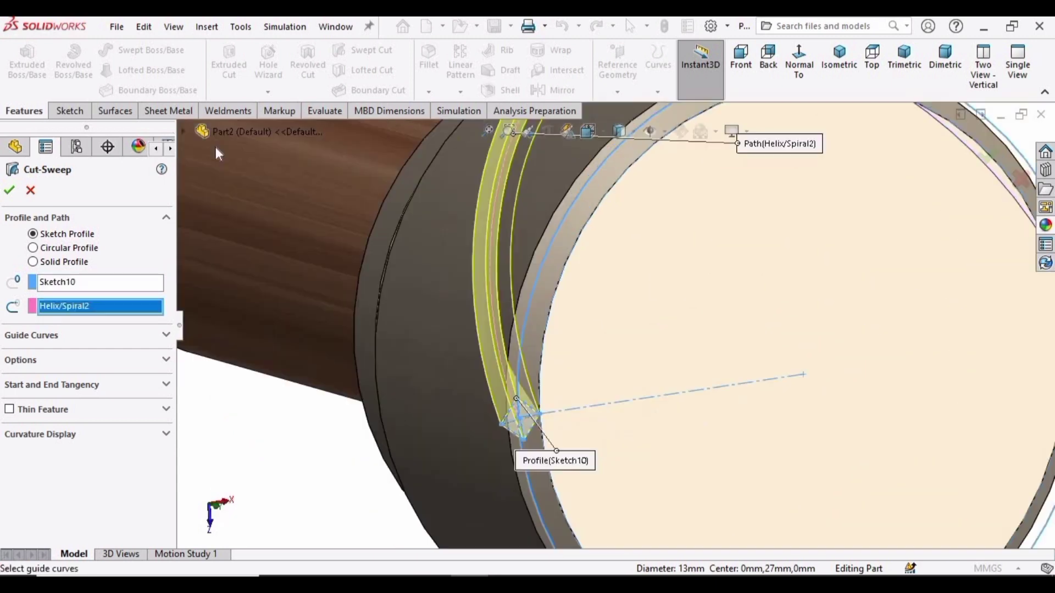
- Reselect Helix/Spiral2 as the sweep path and complete the swept cut
scroll(190, 148, "up", 3)
left_click(184, 131)
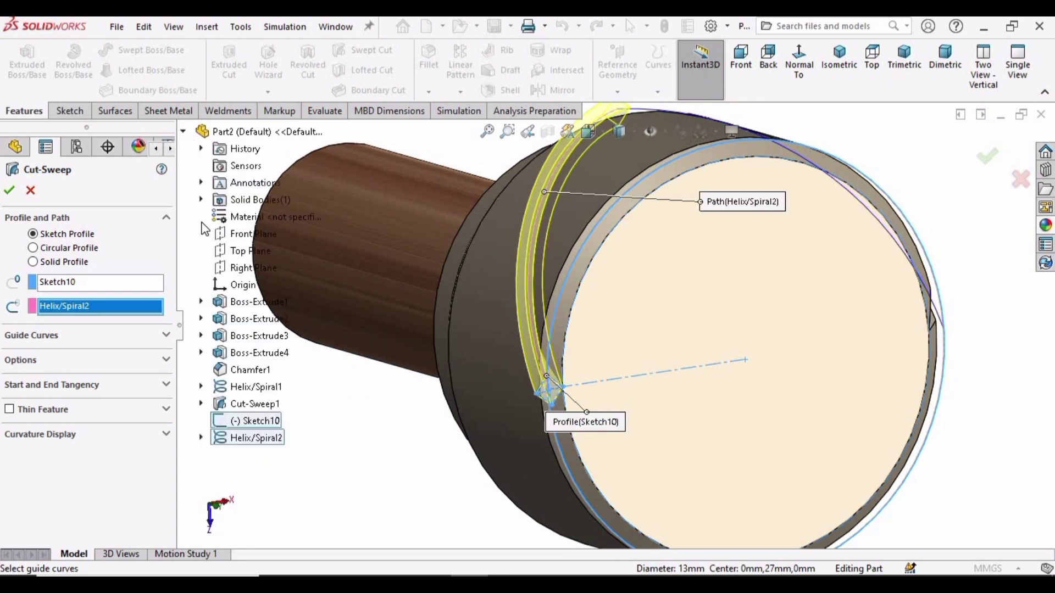
left_click(269, 439)
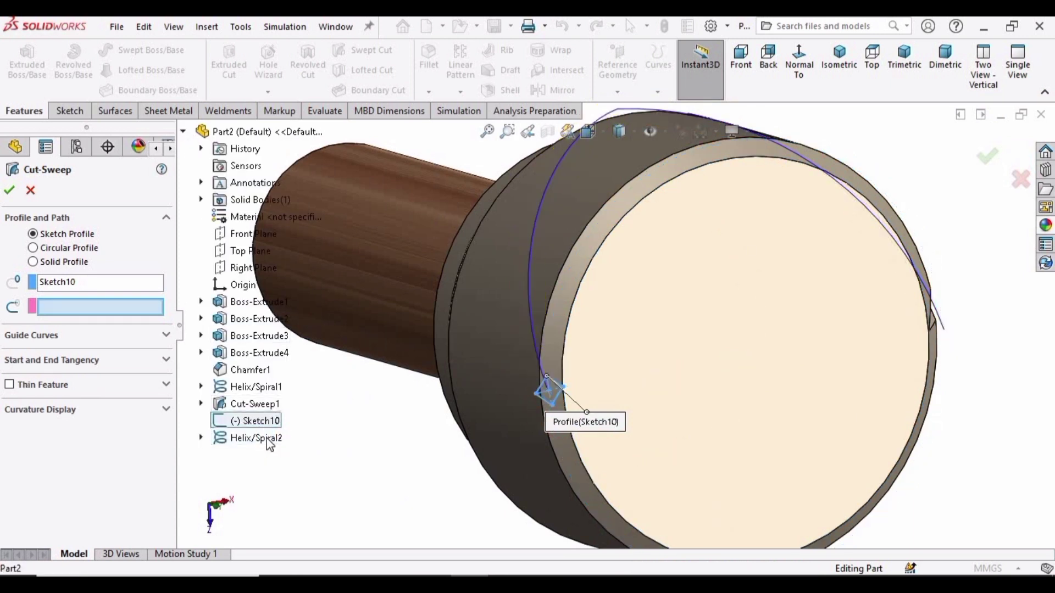
left_click(266, 437)
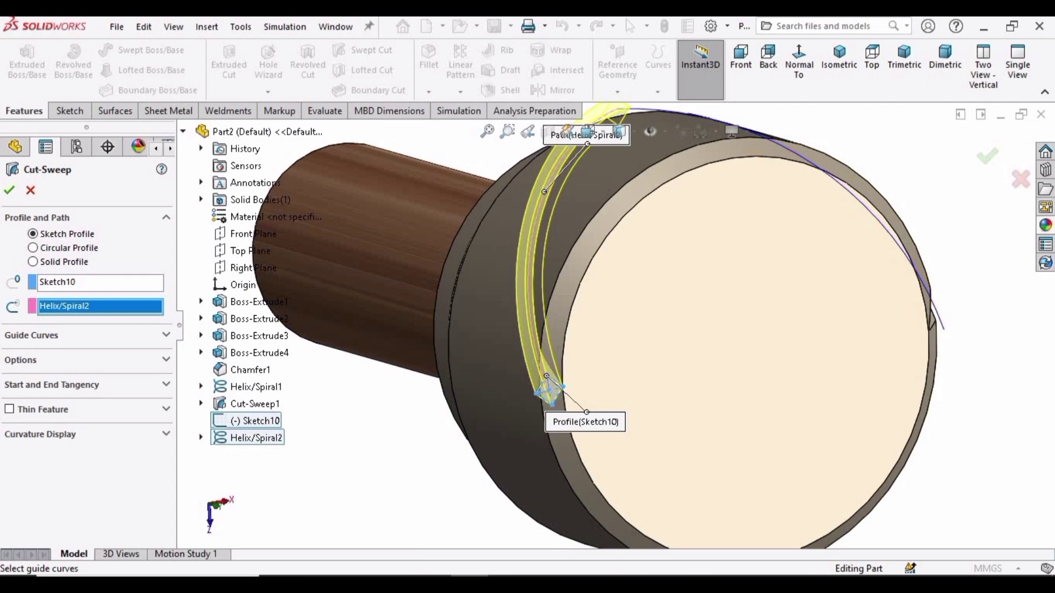
left_click(11, 191)
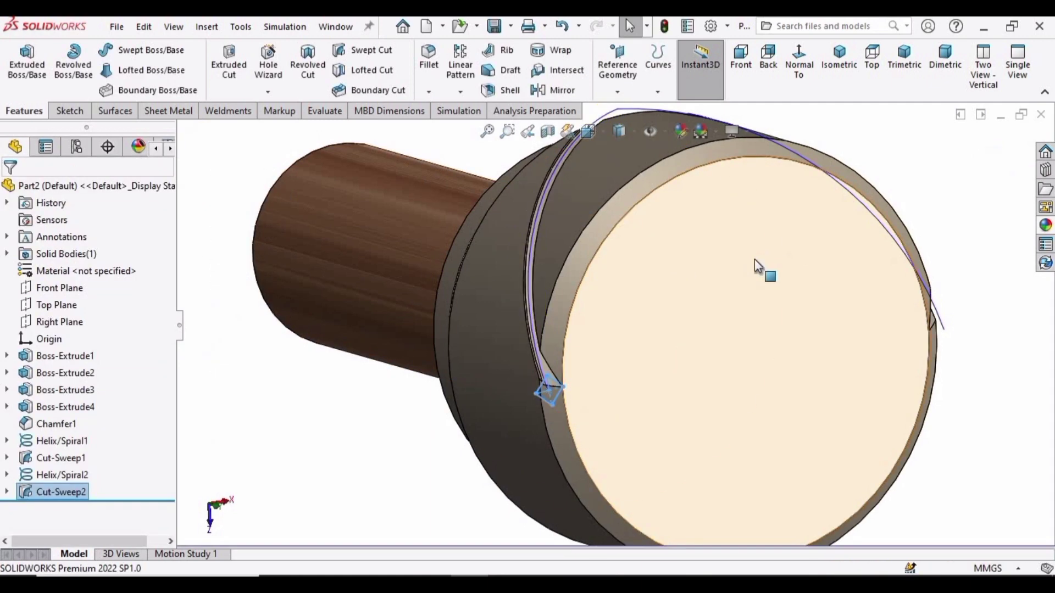
key("Escape")
- Start a Circular Pattern using the head's outer cylindrical face as the direction reference
scroll(604, 255, "down", 4)
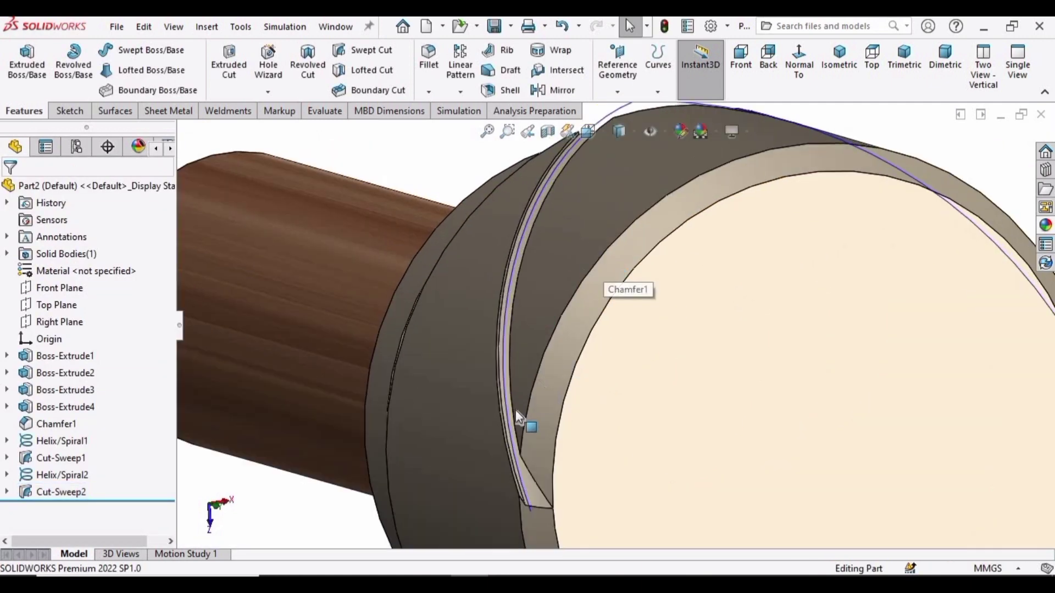
middle_click_drag(528, 401, 551, 421)
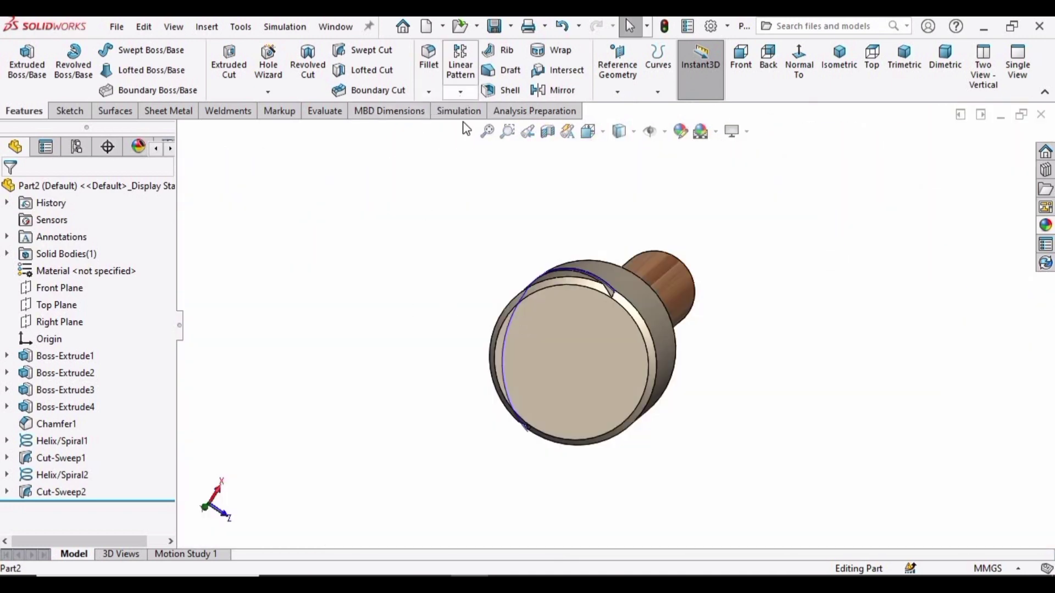
left_click(460, 91)
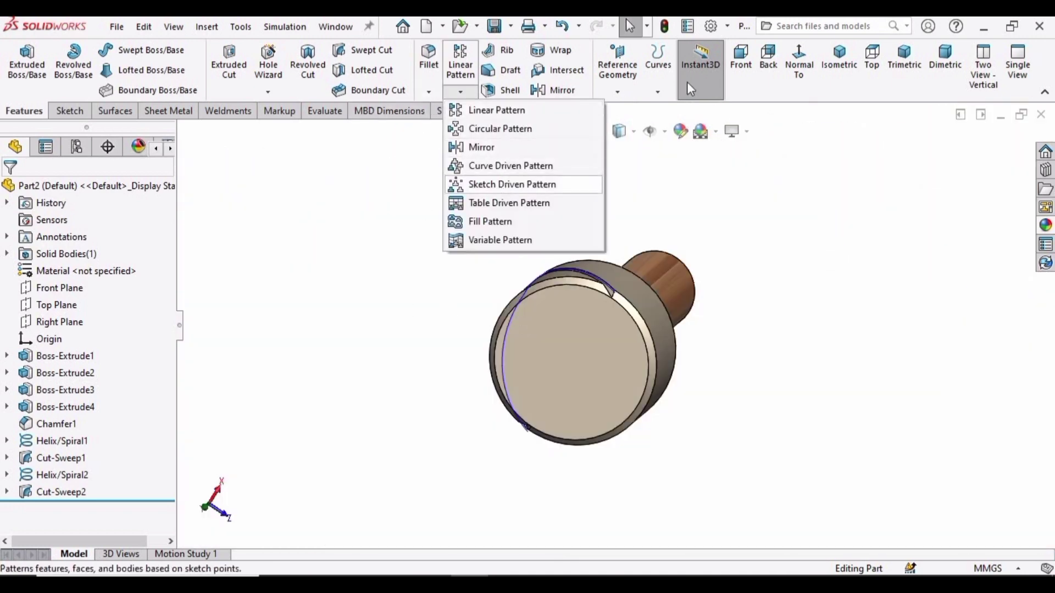
left_click(687, 89)
left_click(466, 97)
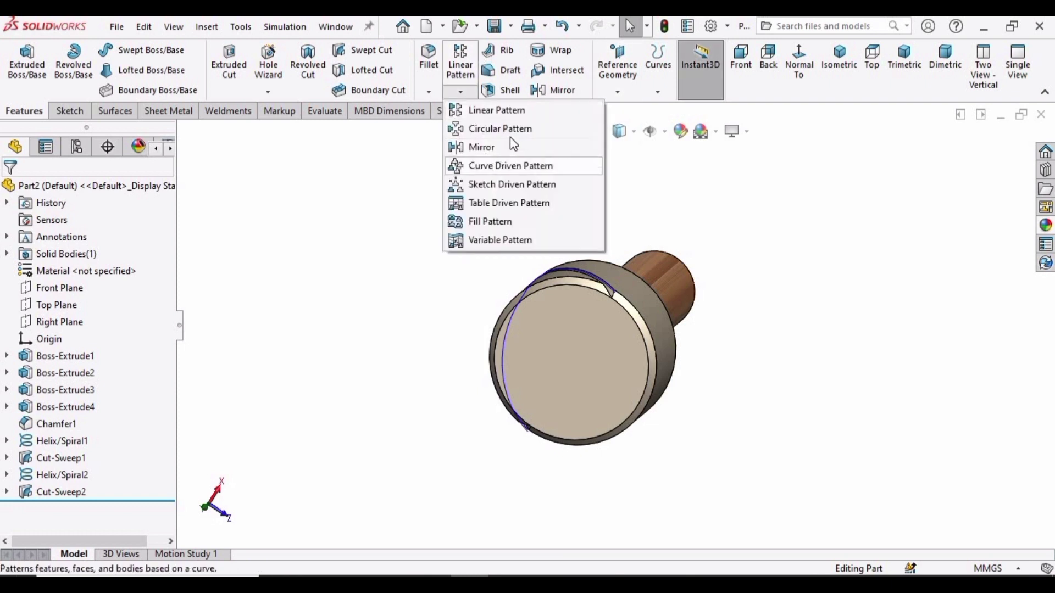
left_click(506, 132)
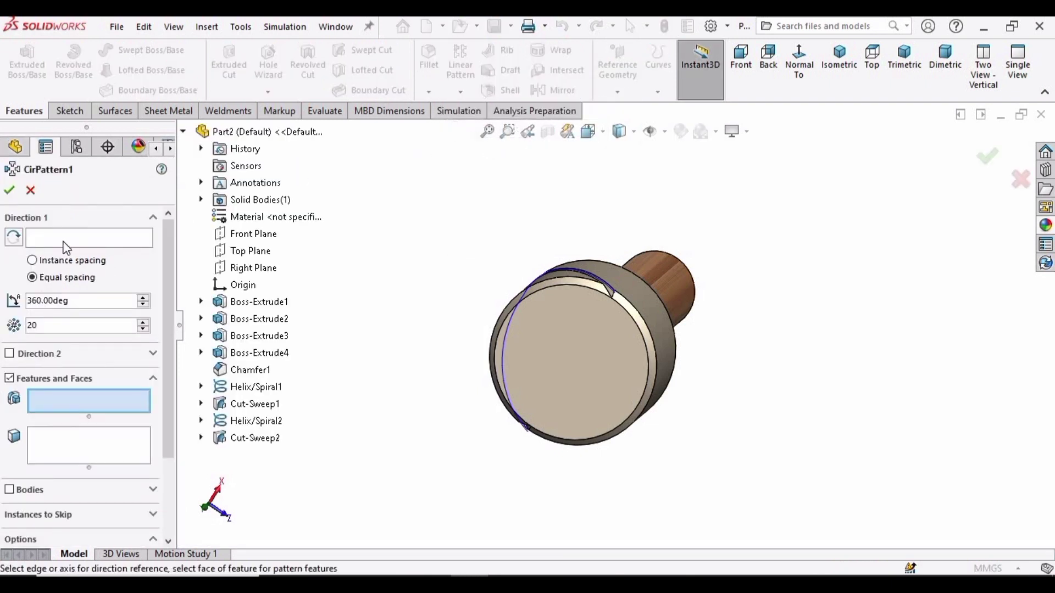
middle_click_drag(552, 348, 582, 323)
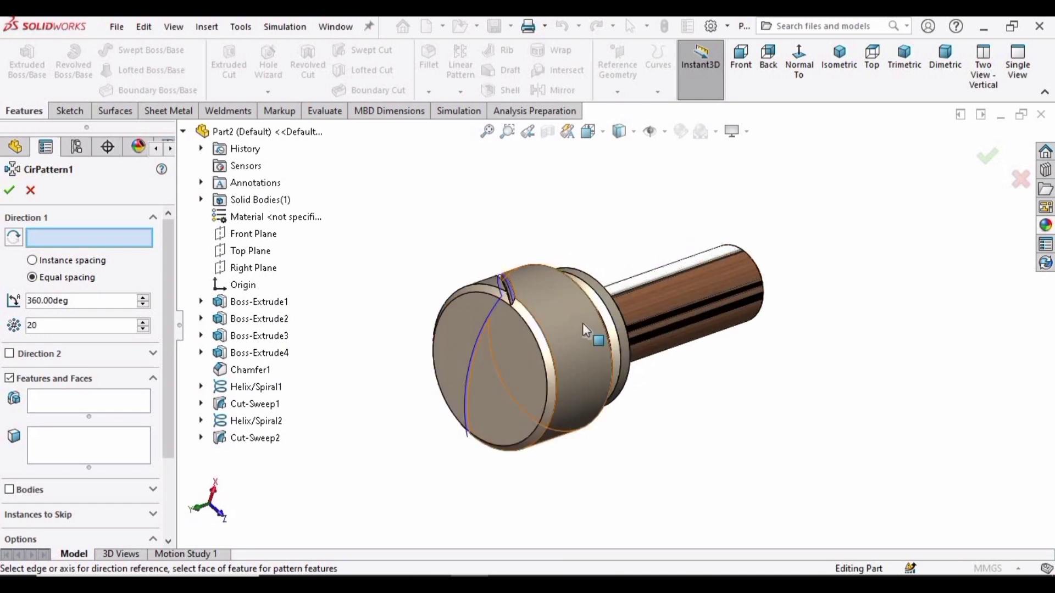
left_click(562, 331)
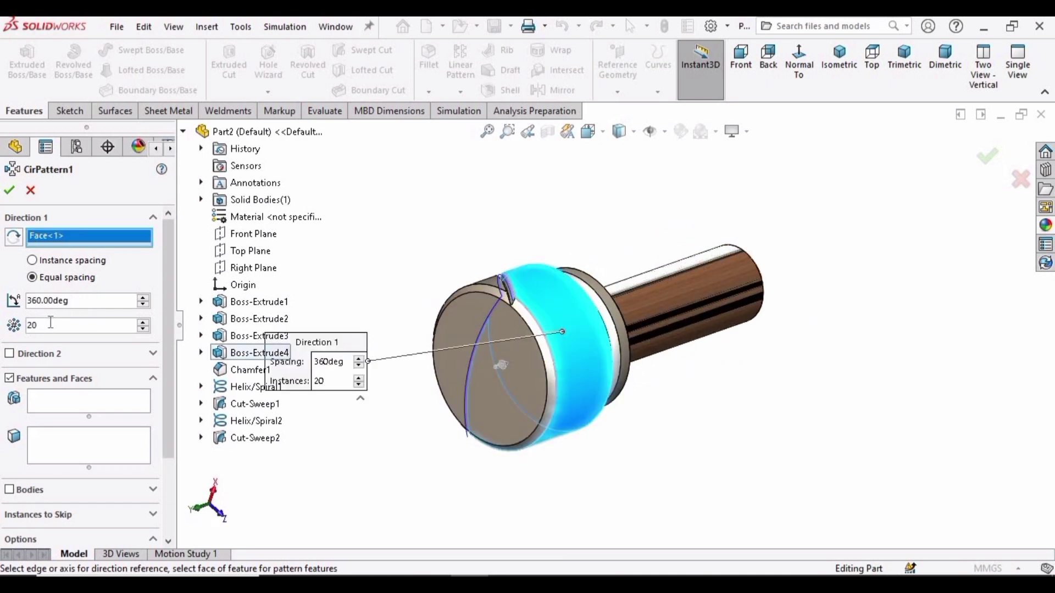
- Set the circular pattern to 10 instances and select Cut-Sweep1 and Cut-Sweep2 as the features to pattern
key("BackSpace")
key("BackSpace")
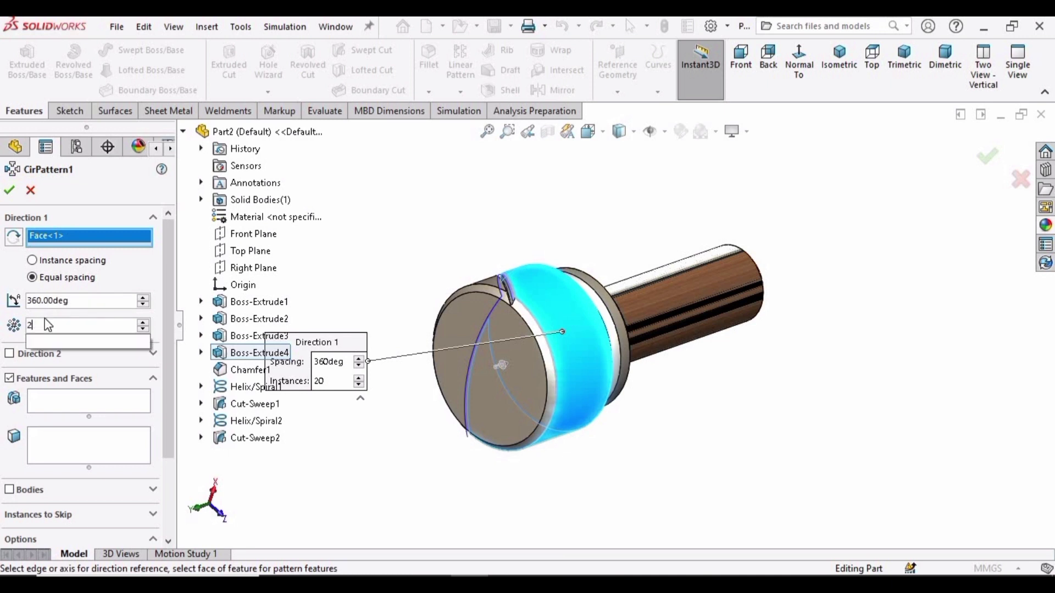
type("10")
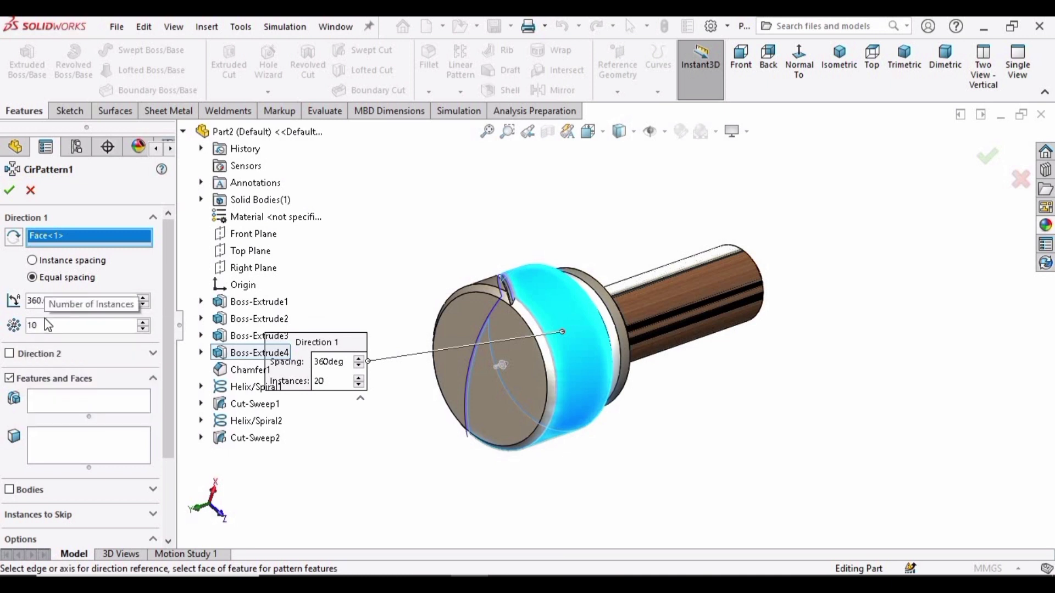
left_click(81, 407)
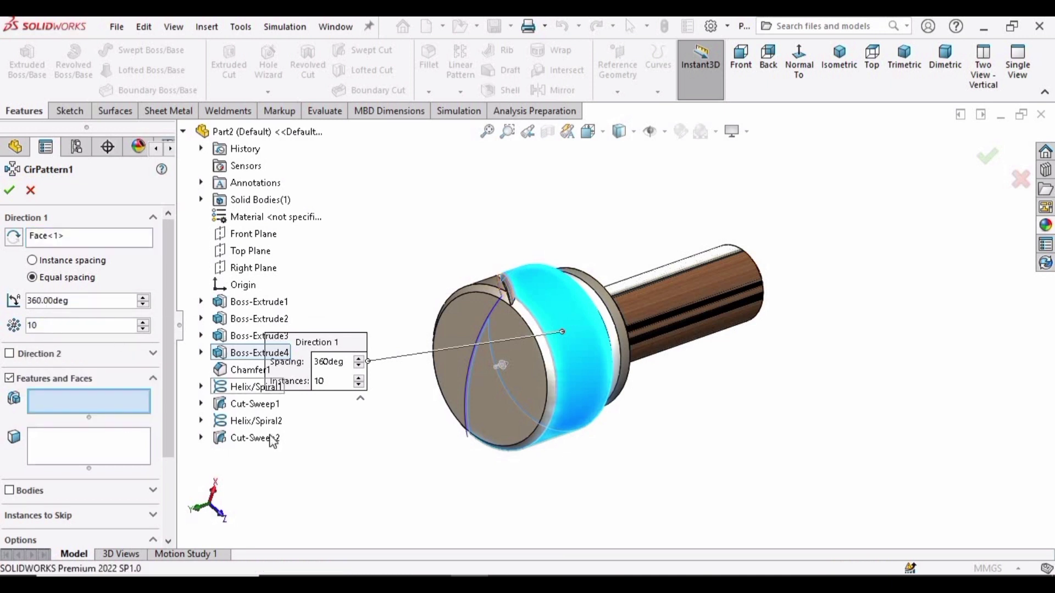
left_click(278, 403)
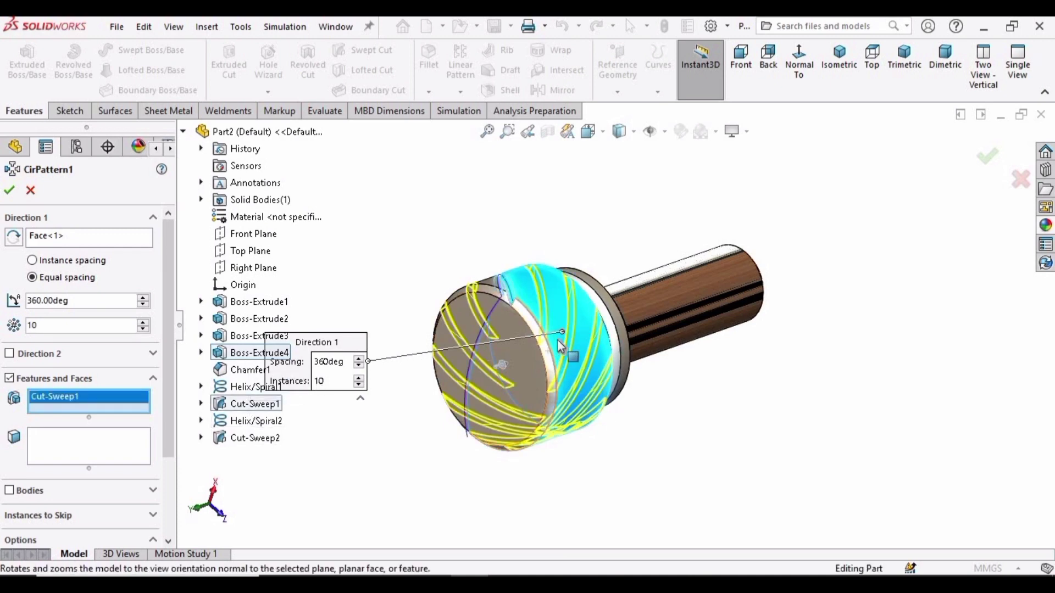
scroll(560, 352, "down", 3)
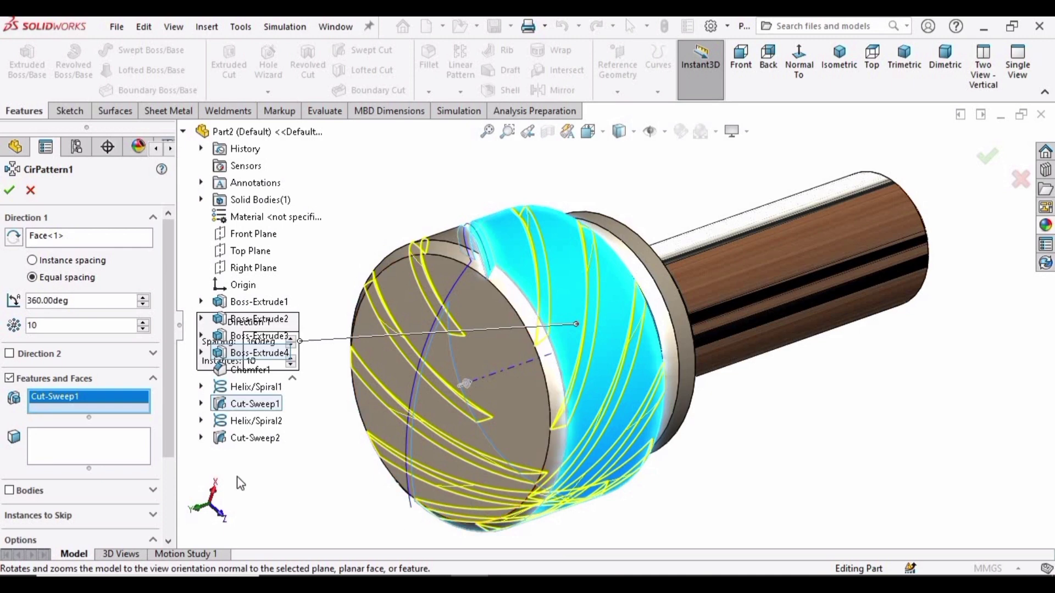
left_click(269, 439)
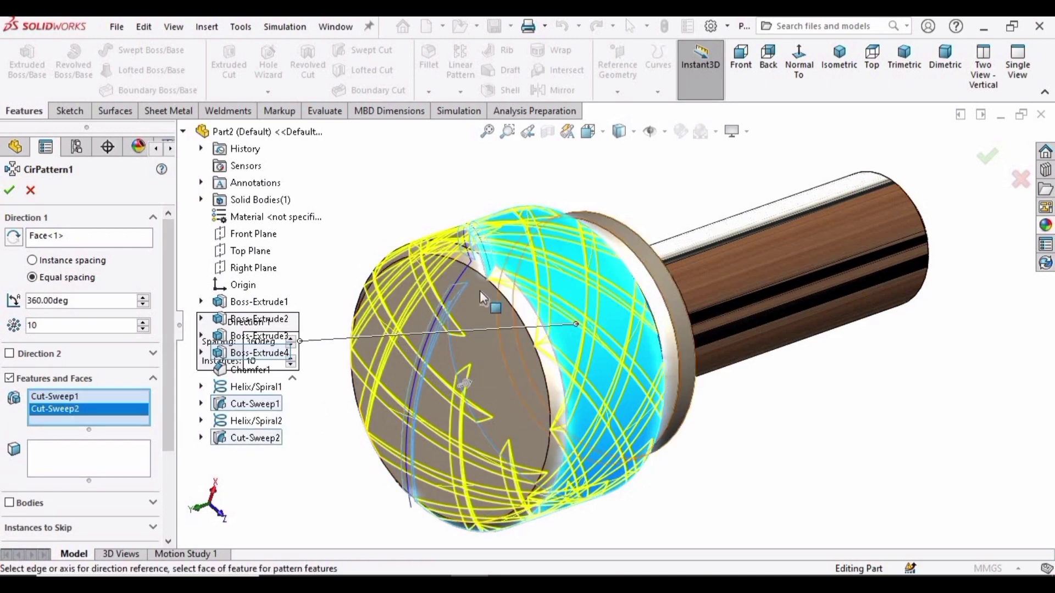
- Adjust the number of groove instances in the circular pattern to 27
left_click(142, 321)
left_click(143, 329)
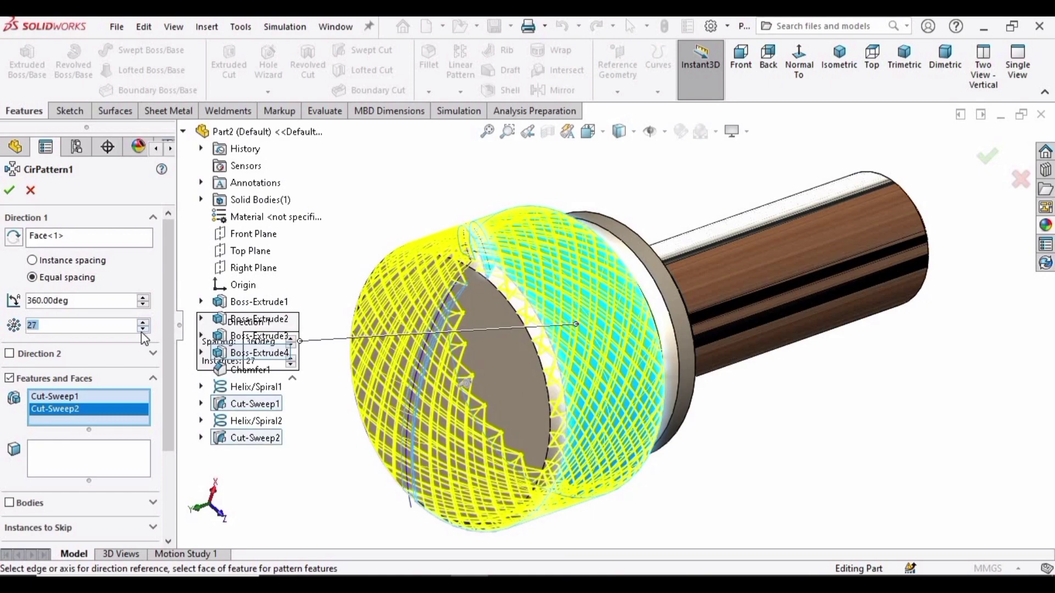